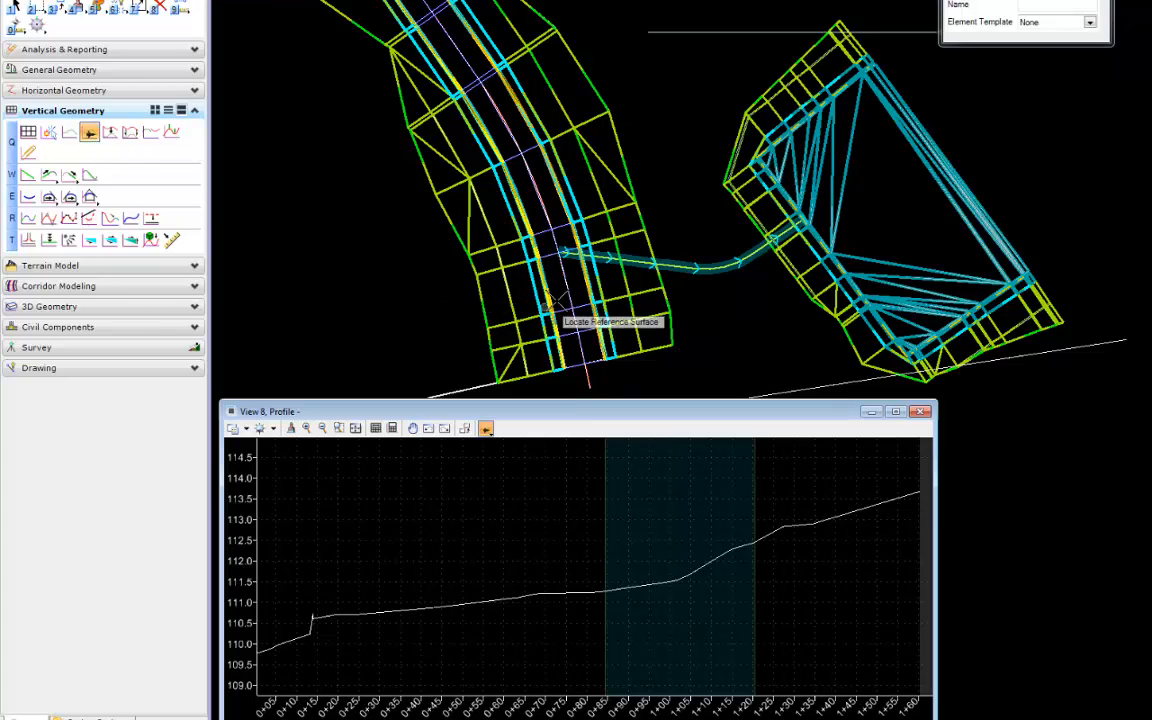
Project the main road's pavement surface into the driveway's profile with Quick Profile From Surface
left_click(567, 245)
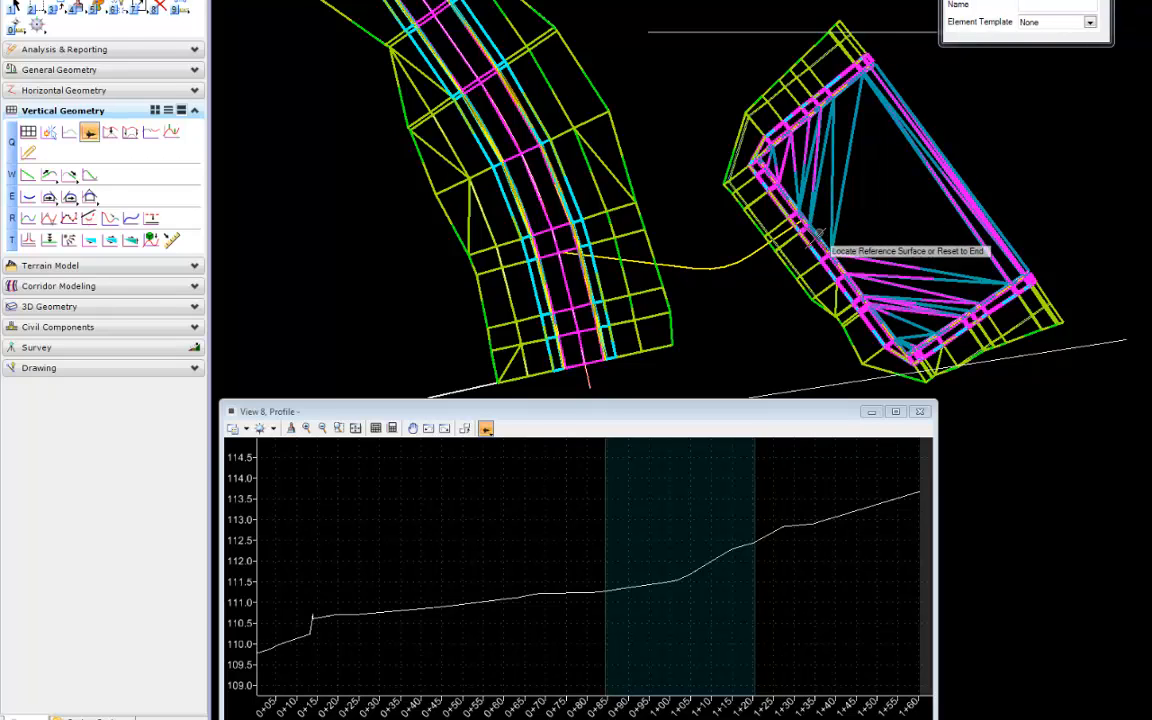
right_click(778, 299)
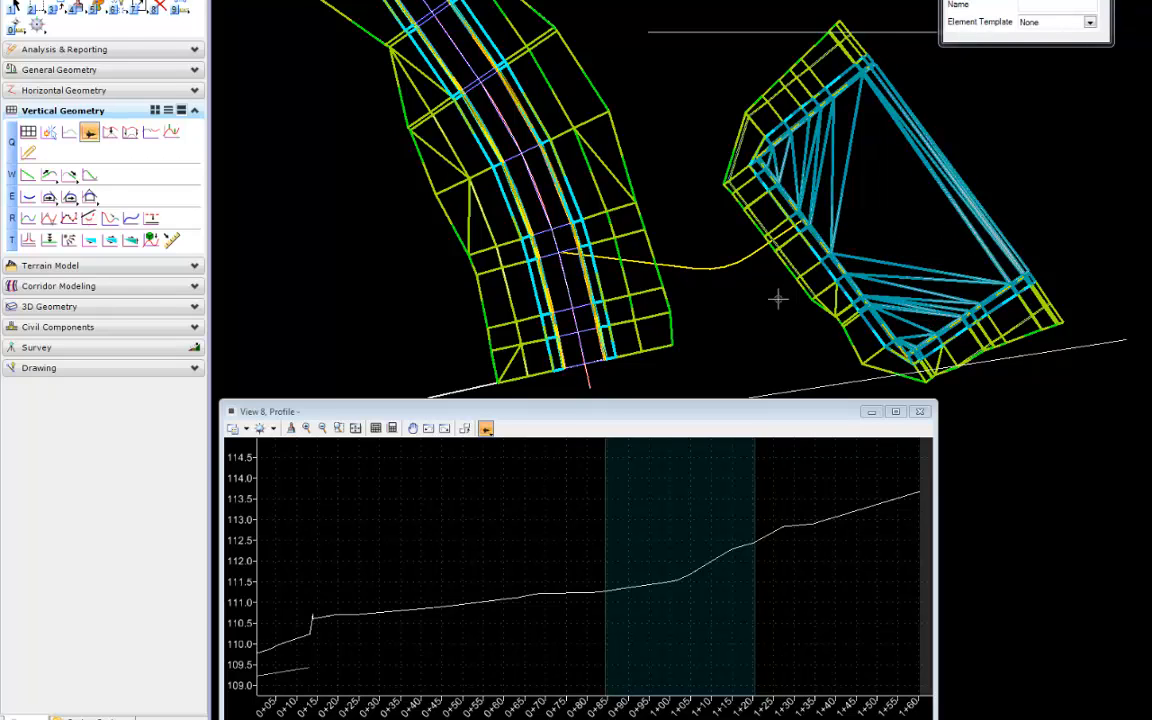
scroll(145, 662, "up", 4)
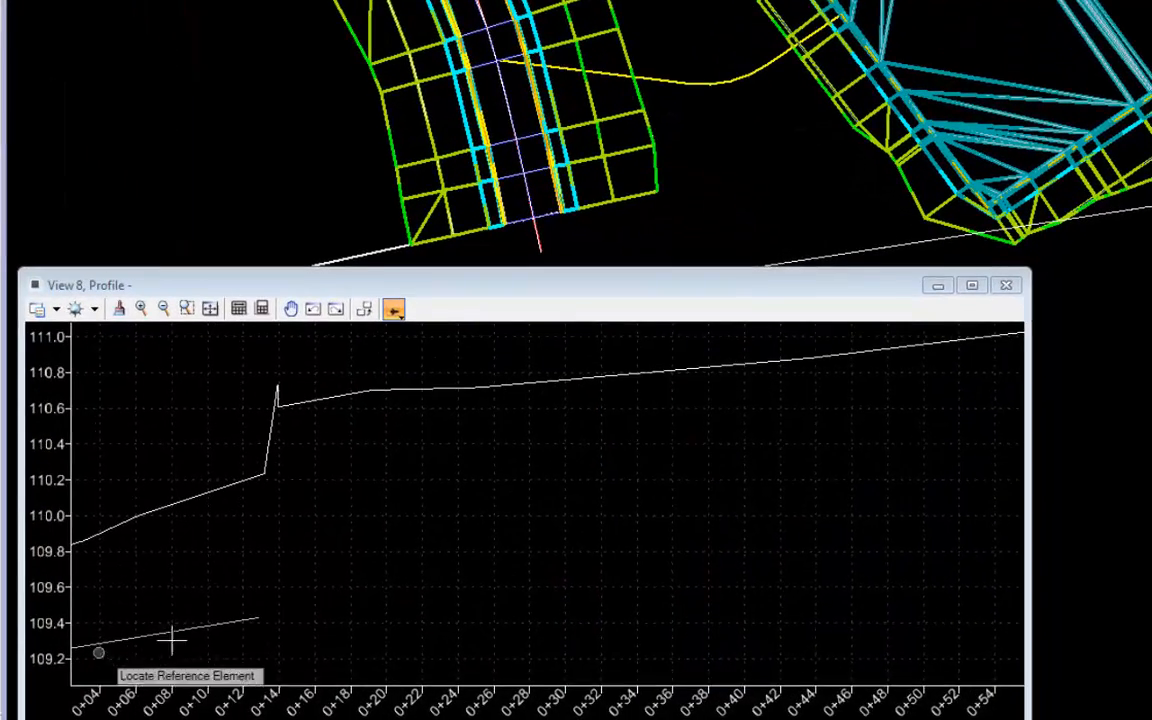
scroll(250, 632, "down", 4)
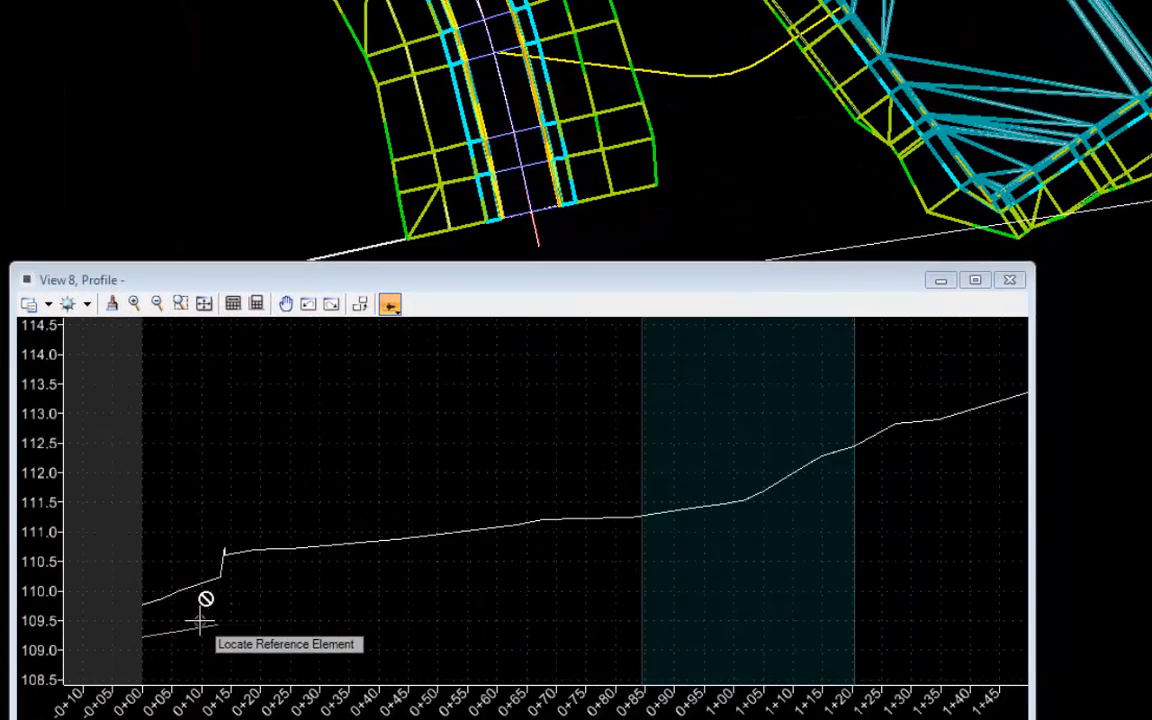
scroll(230, 605, "down", 2)
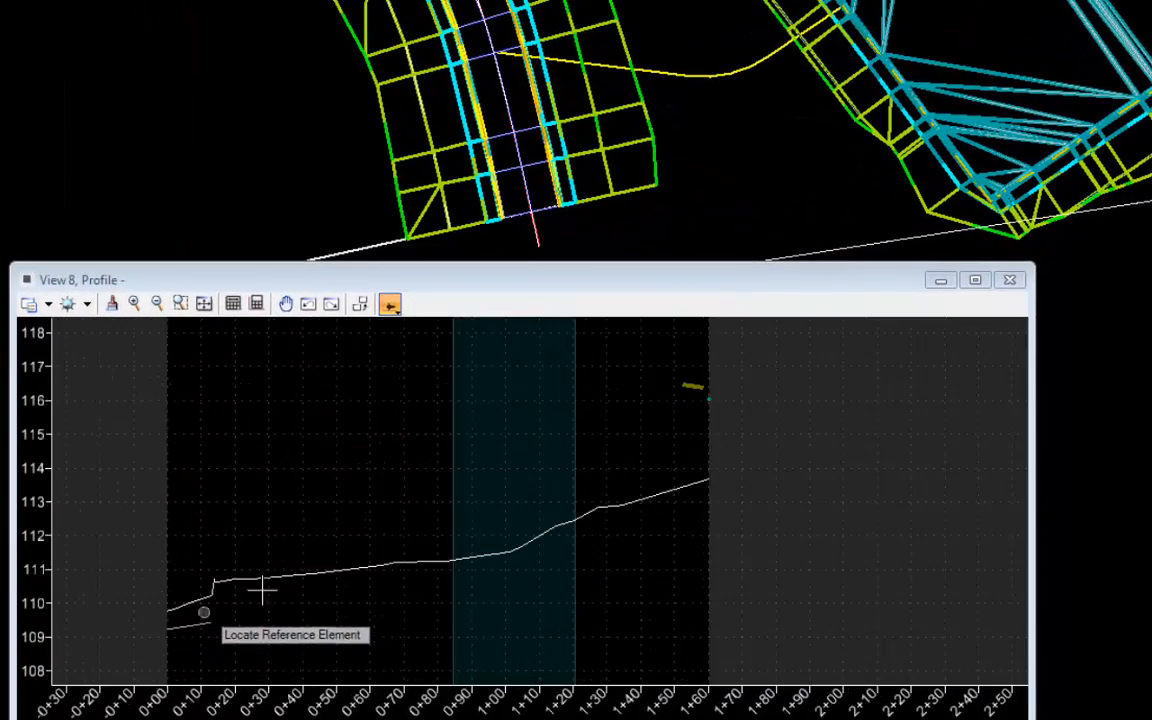
left_click(262, 591)
Draw a profile line between points, about 29 long, from station 1+60 at elevation 116 back and down toward the main road
left_click(389, 310)
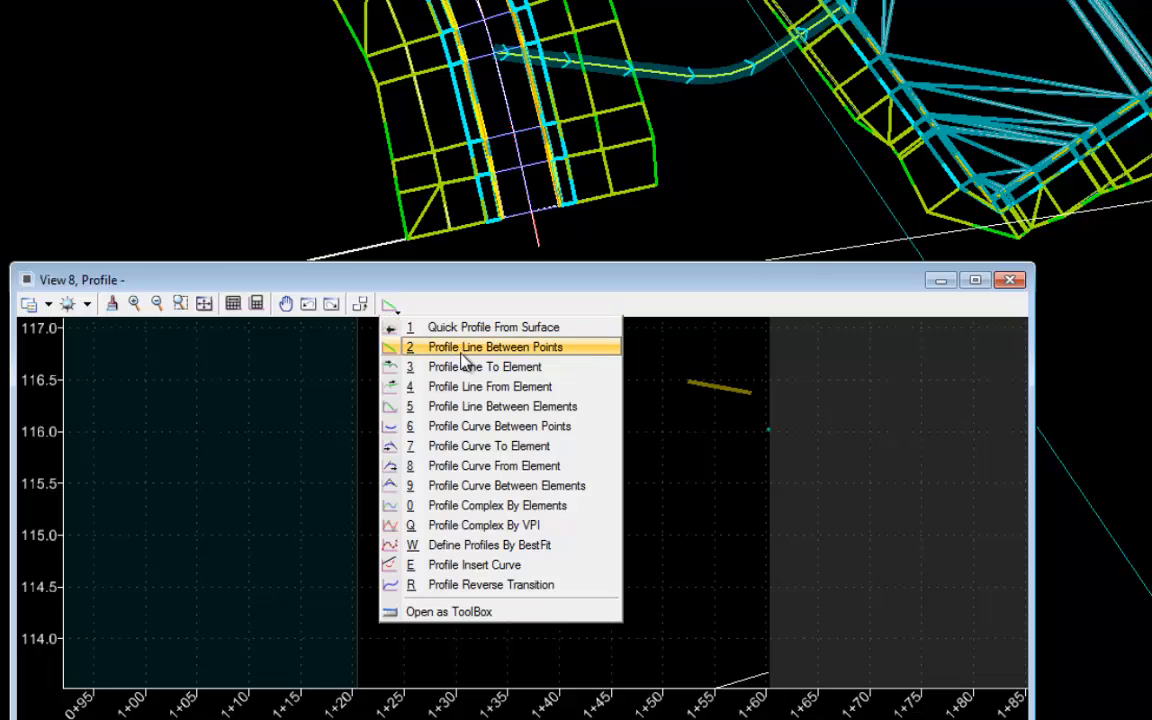
left_click(424, 346)
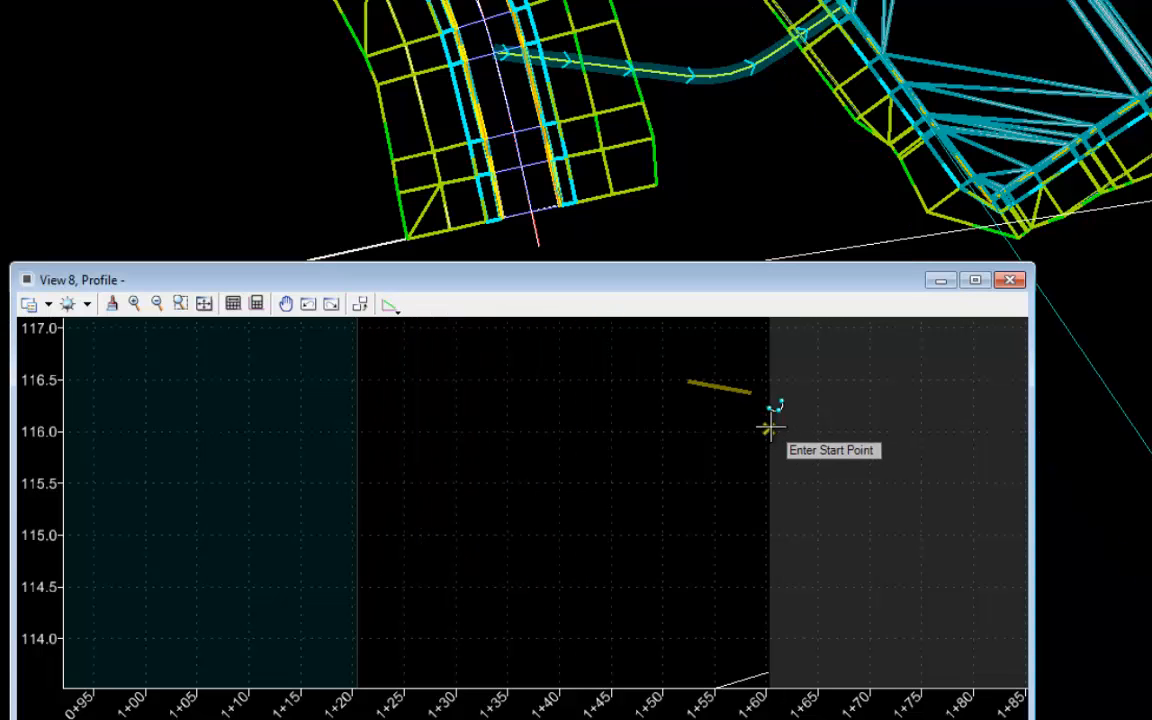
left_click(722, 458)
scroll(597, 507, "down", 2)
scroll(597, 507, "down", 2)
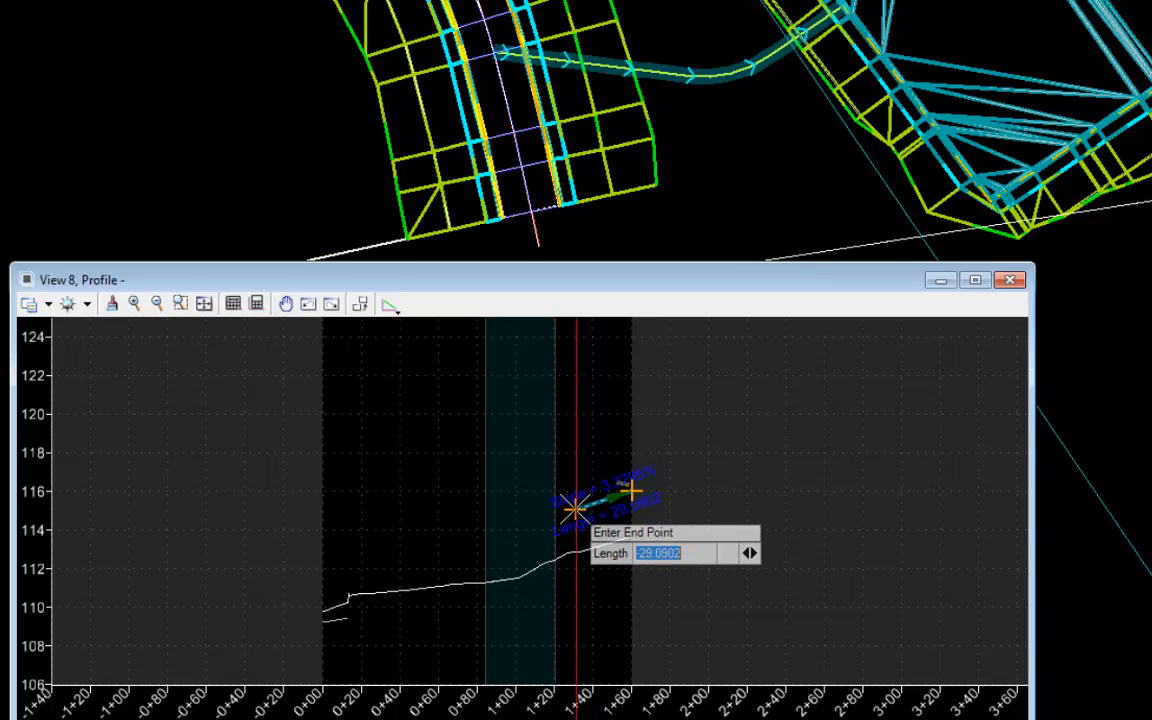
left_click(575, 508)
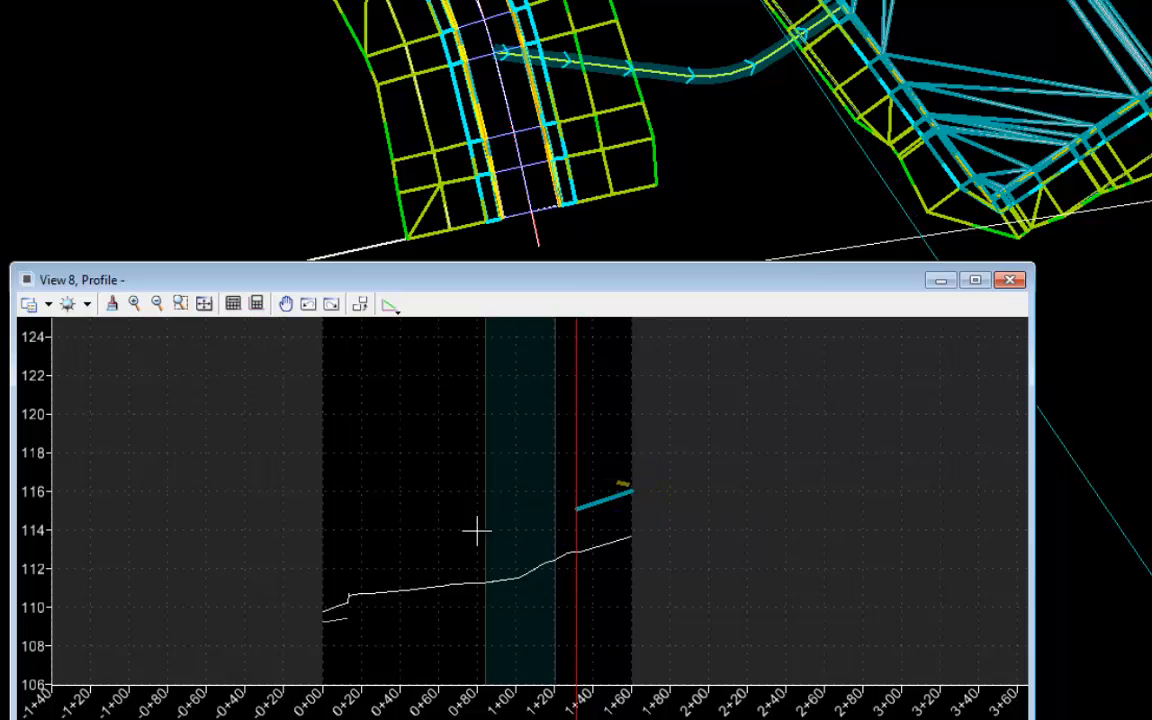
Draw a second profile line from the start of the road surface's profile at station 0+00 up to about station 0+45
scroll(318, 625, "up", 3)
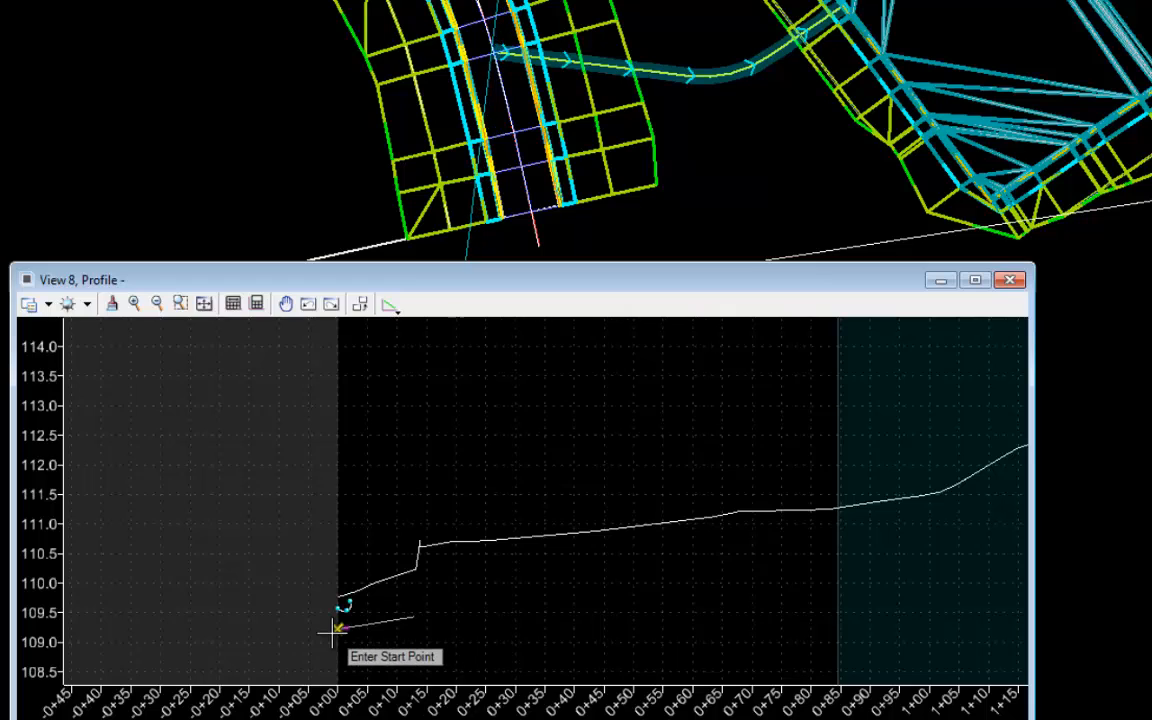
left_click(336, 628)
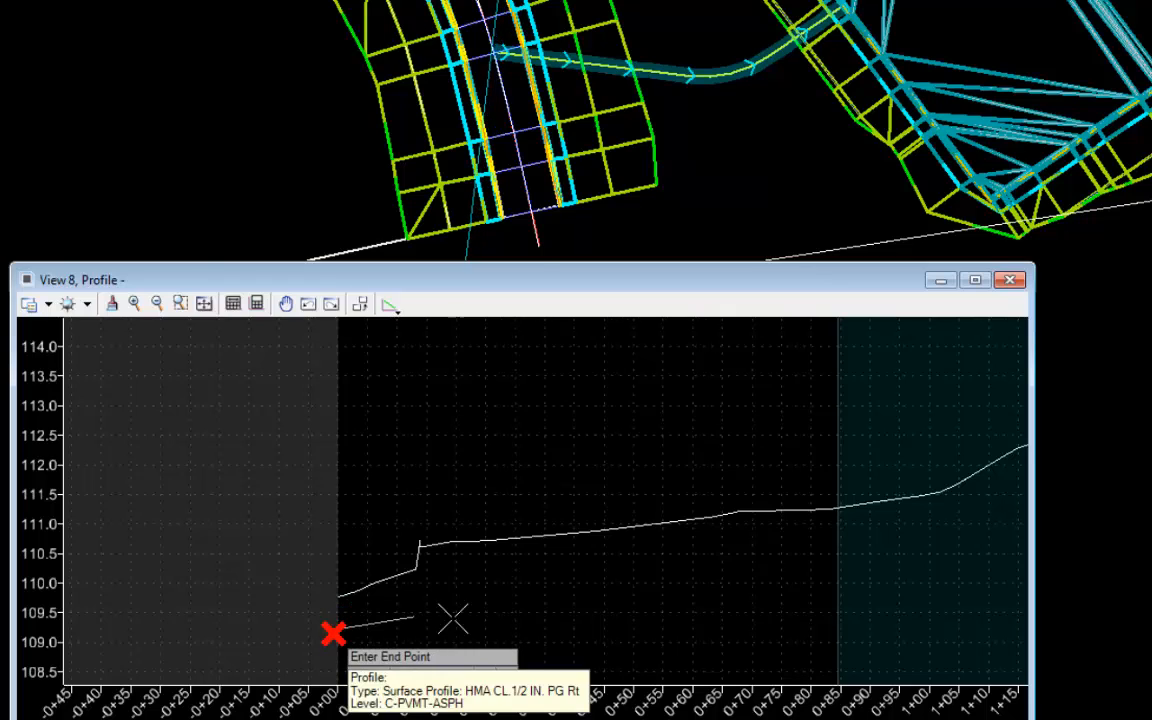
left_click(601, 580)
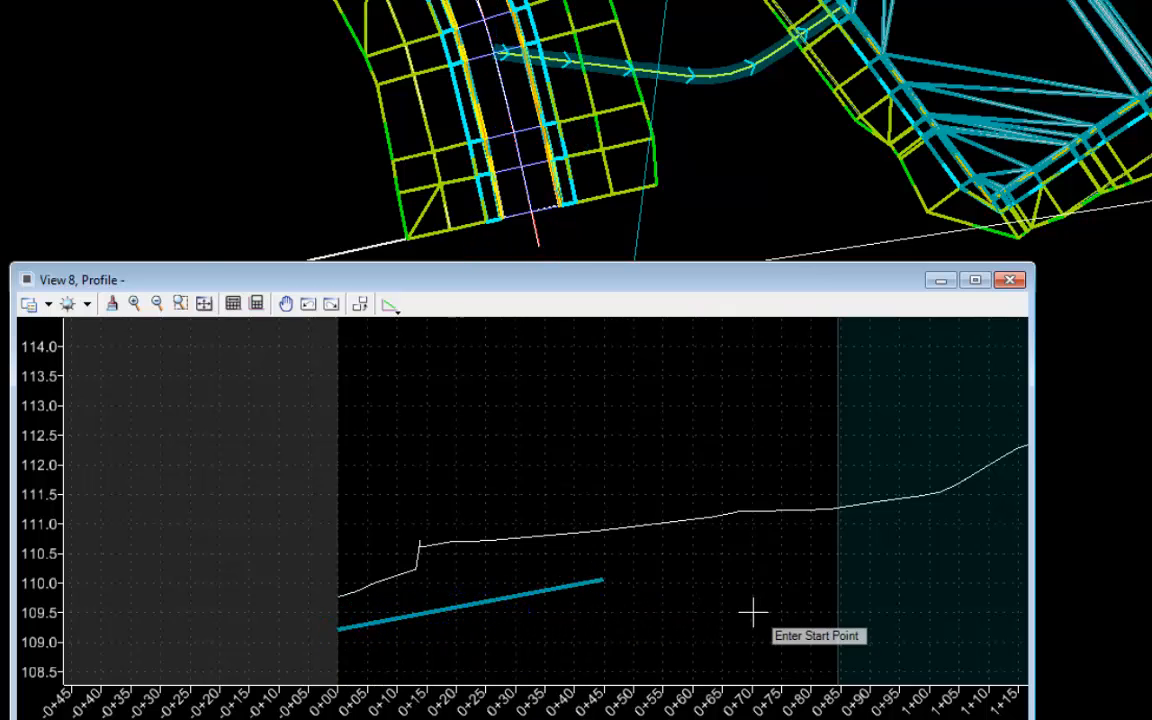
Draw a third profile line bridging the gap between the facing endpoints of the first two lines
left_click(602, 581)
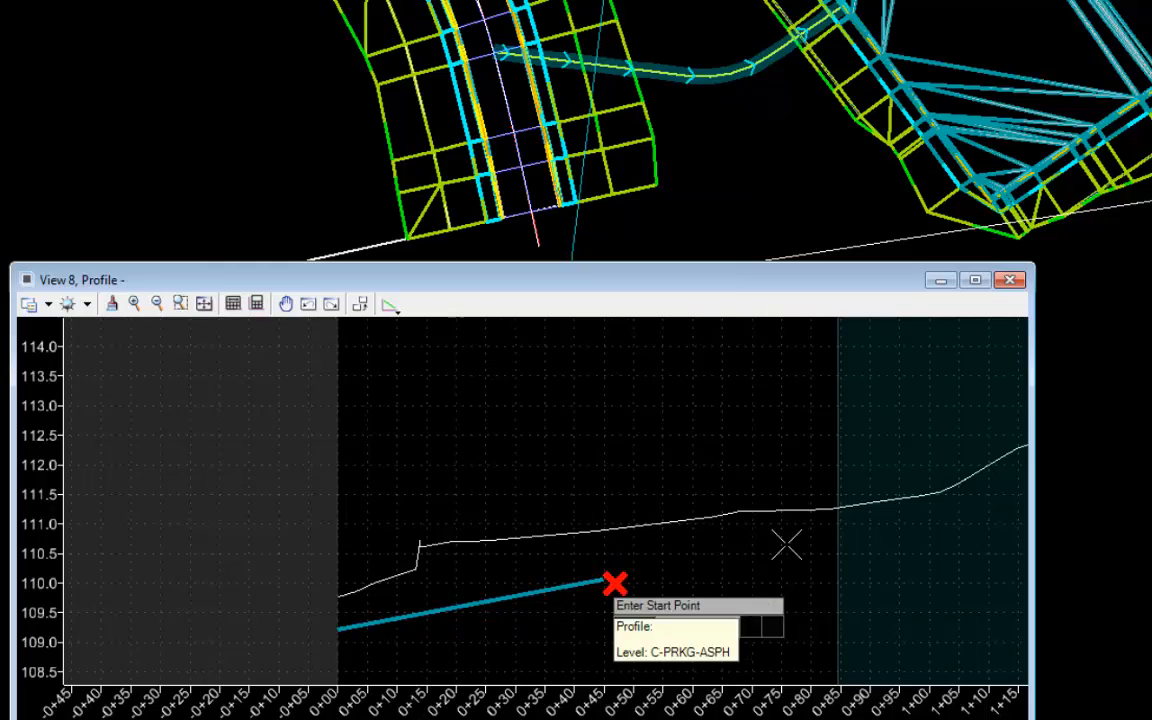
scroll(784, 524, "down", 4)
scroll(800, 520, "down", 1)
scroll(835, 490, "up", 4)
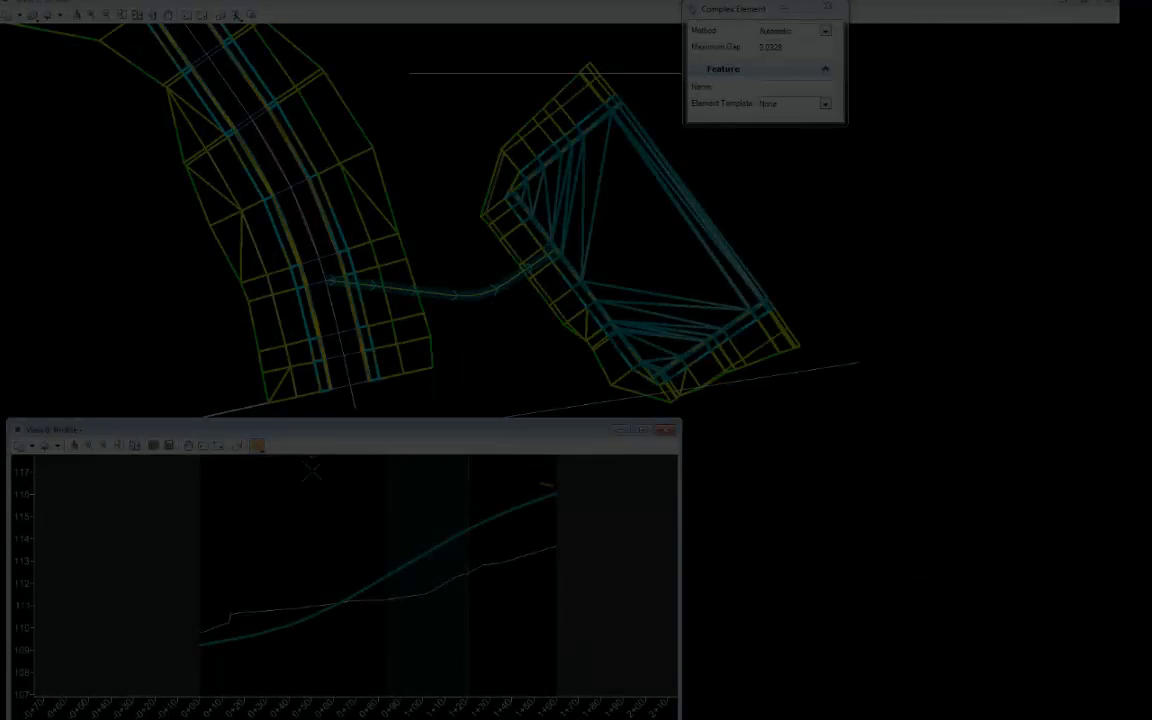
Switch to Element Selection, select the combined driveway profile to inspect its geometry, and deselect it
right_click(320, 480)
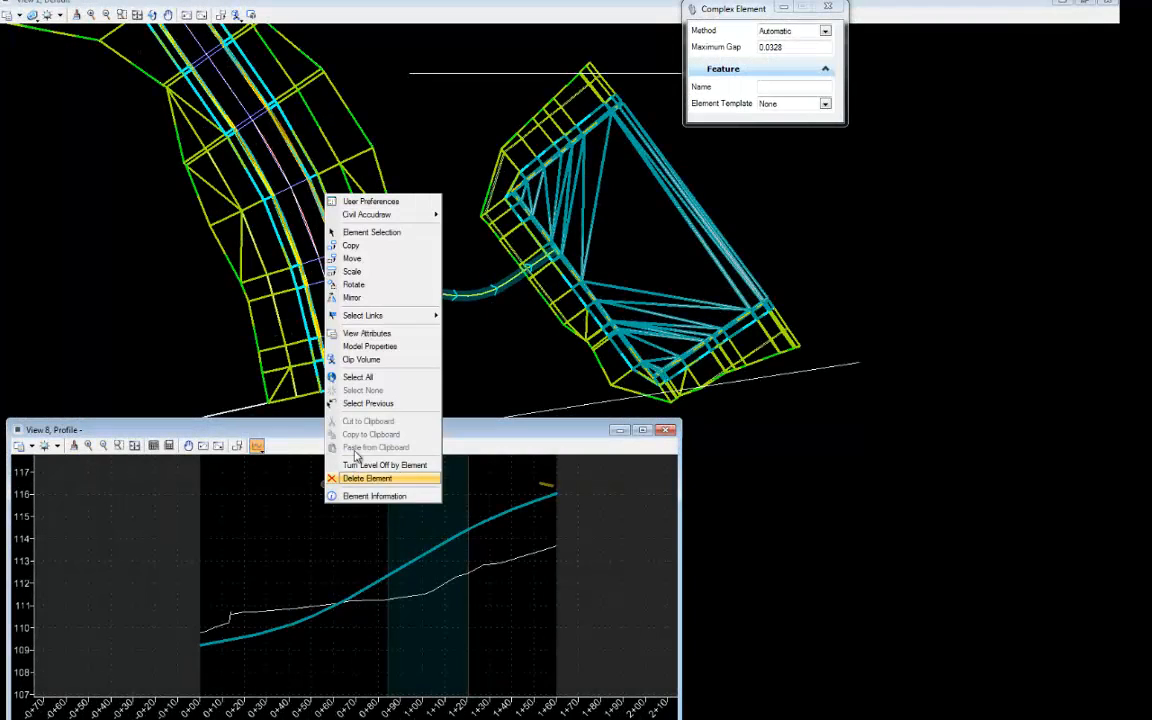
left_click(390, 233)
left_click(465, 535)
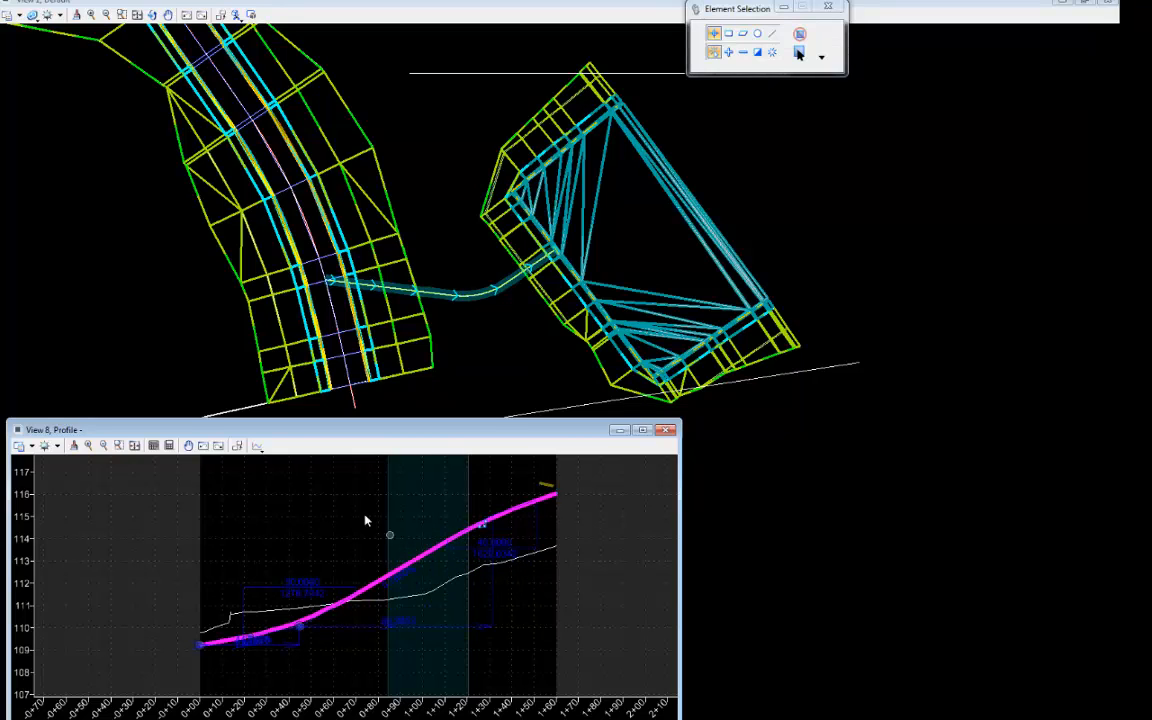
left_click(145, 561)
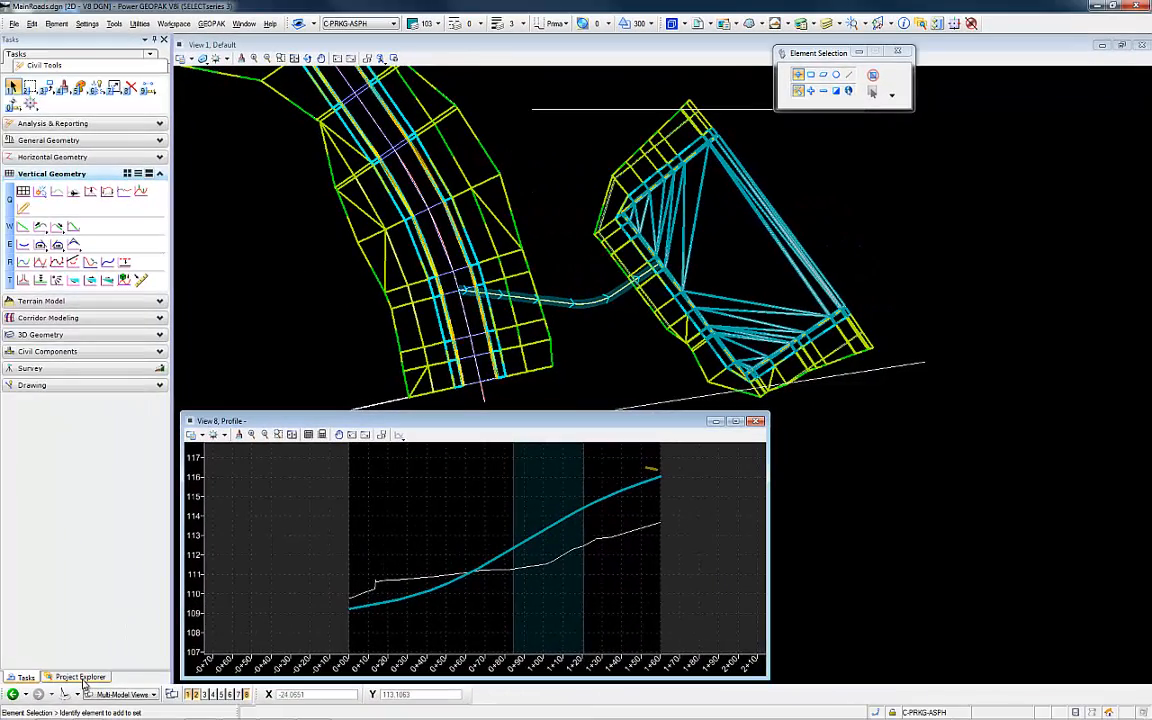
Bring up the civil component tools and set the active element priority to 500
left_click(80, 678)
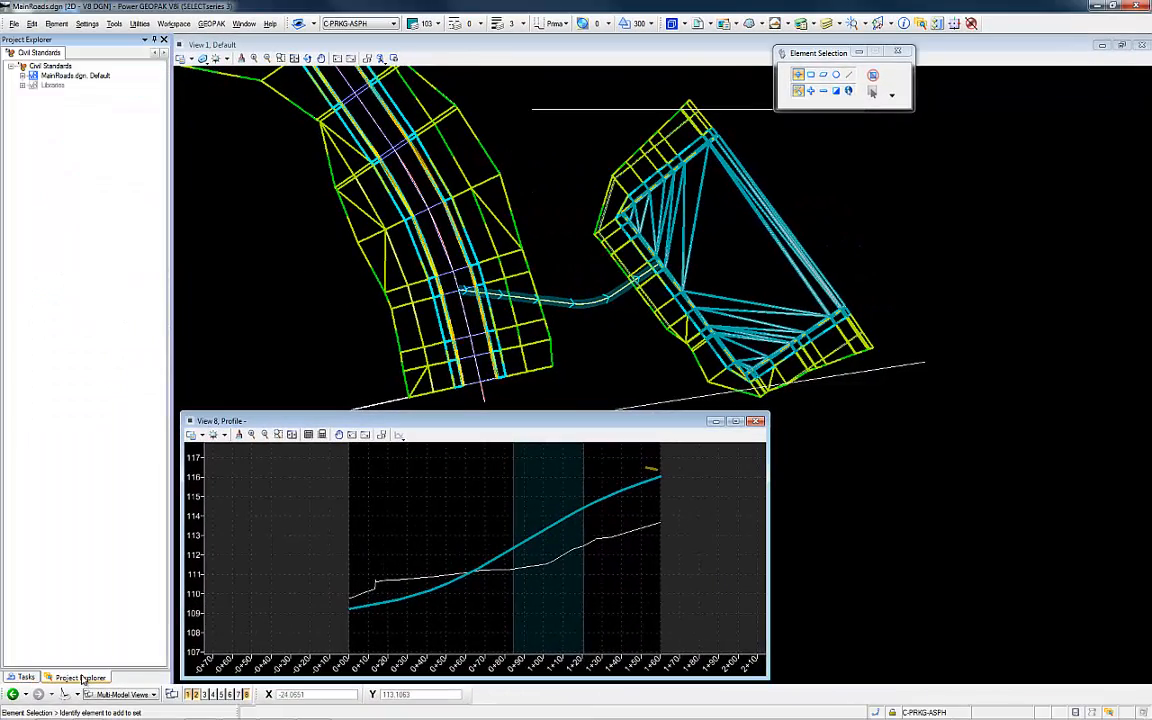
left_click(22, 678)
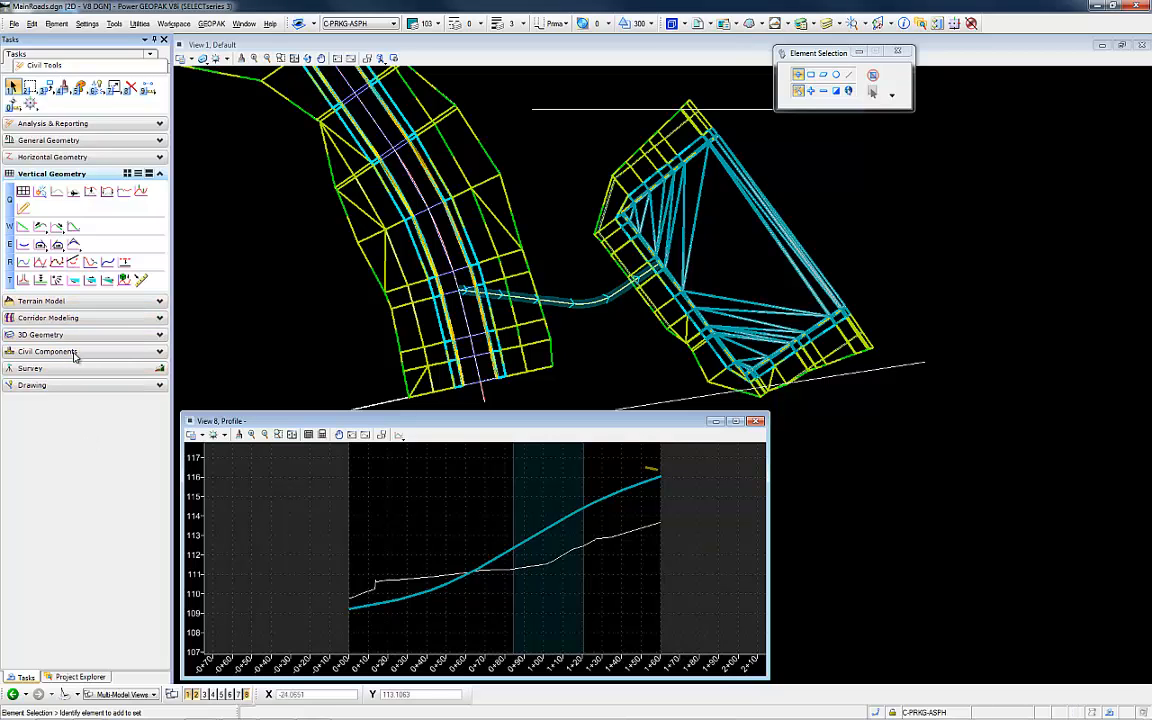
left_click(74, 352)
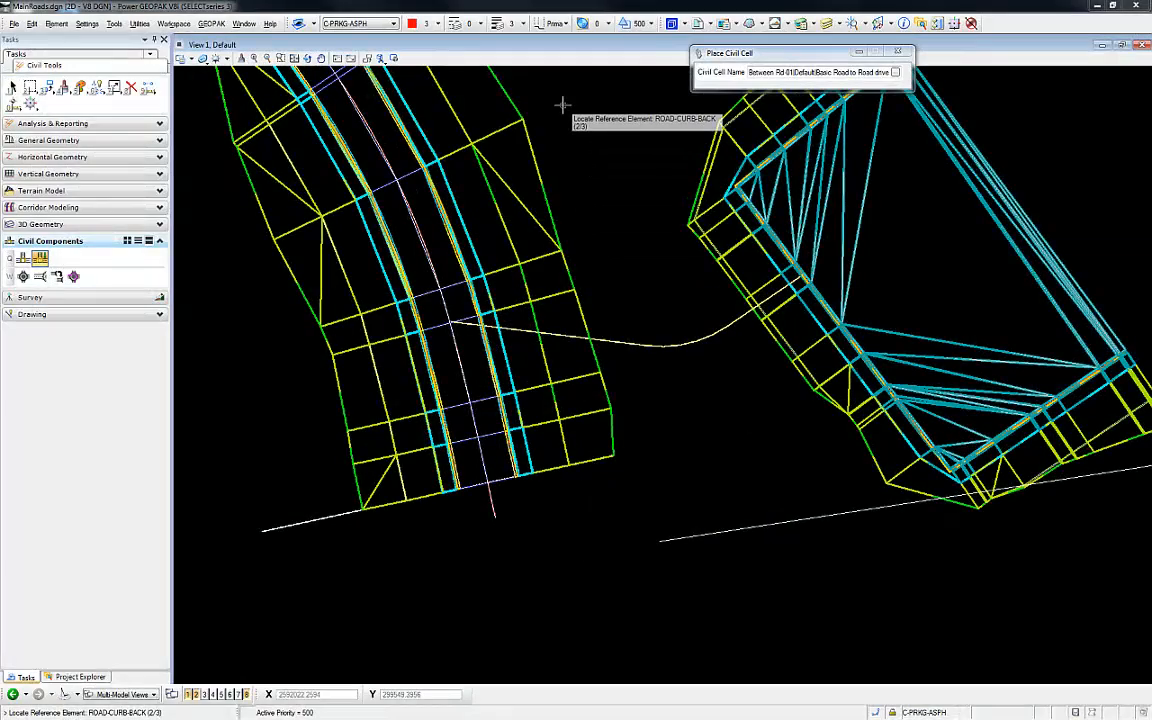
left_click(430, 24)
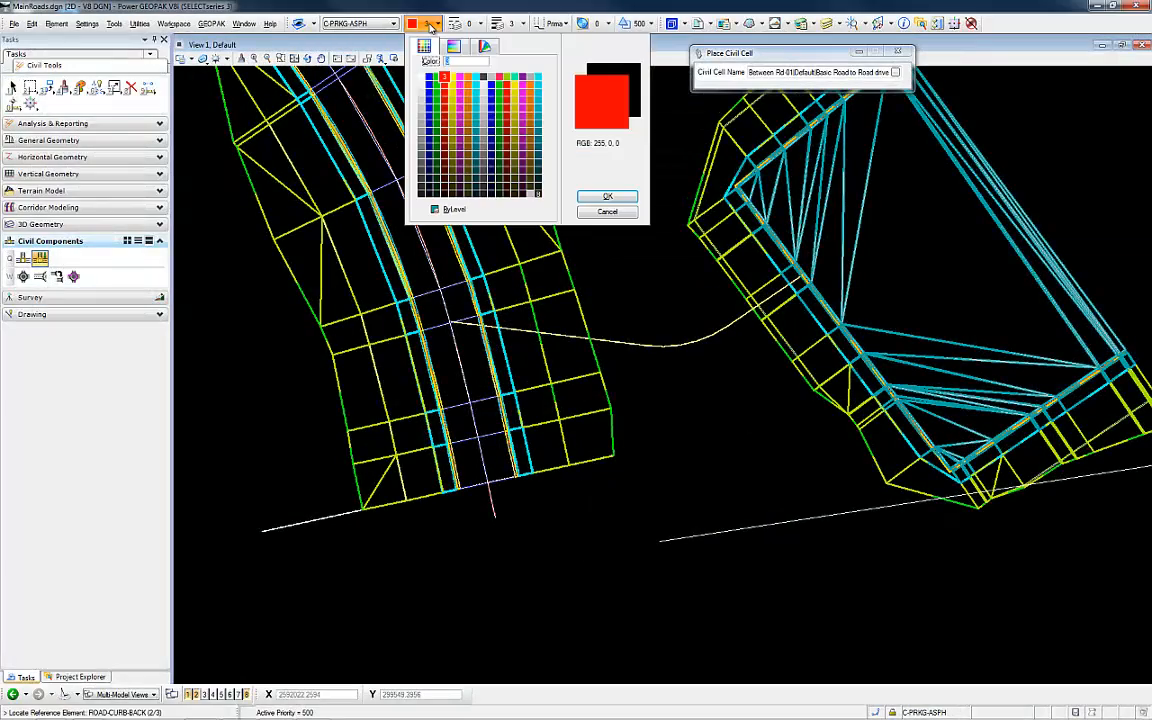
left_click(619, 30)
left_click(640, 24)
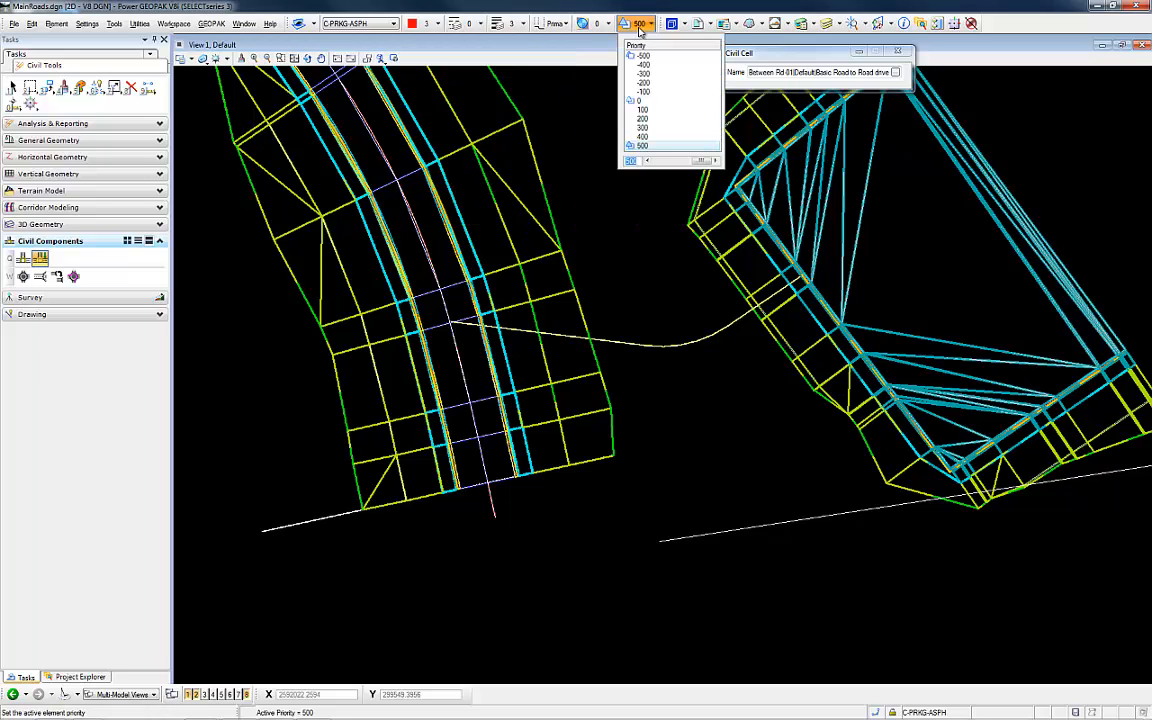
left_click(660, 146)
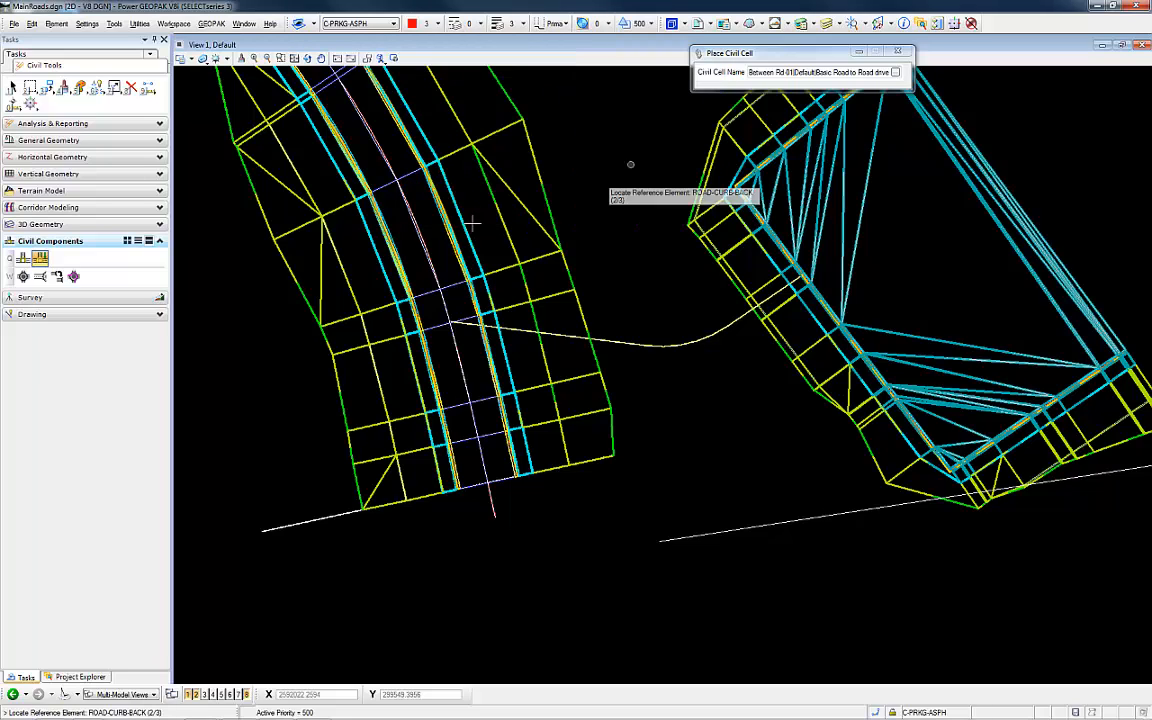
Start placing a civil cell and choose Basic Road to Road drive from the Between Rd-01.dgnlib library
left_click(42, 260)
left_click(895, 73)
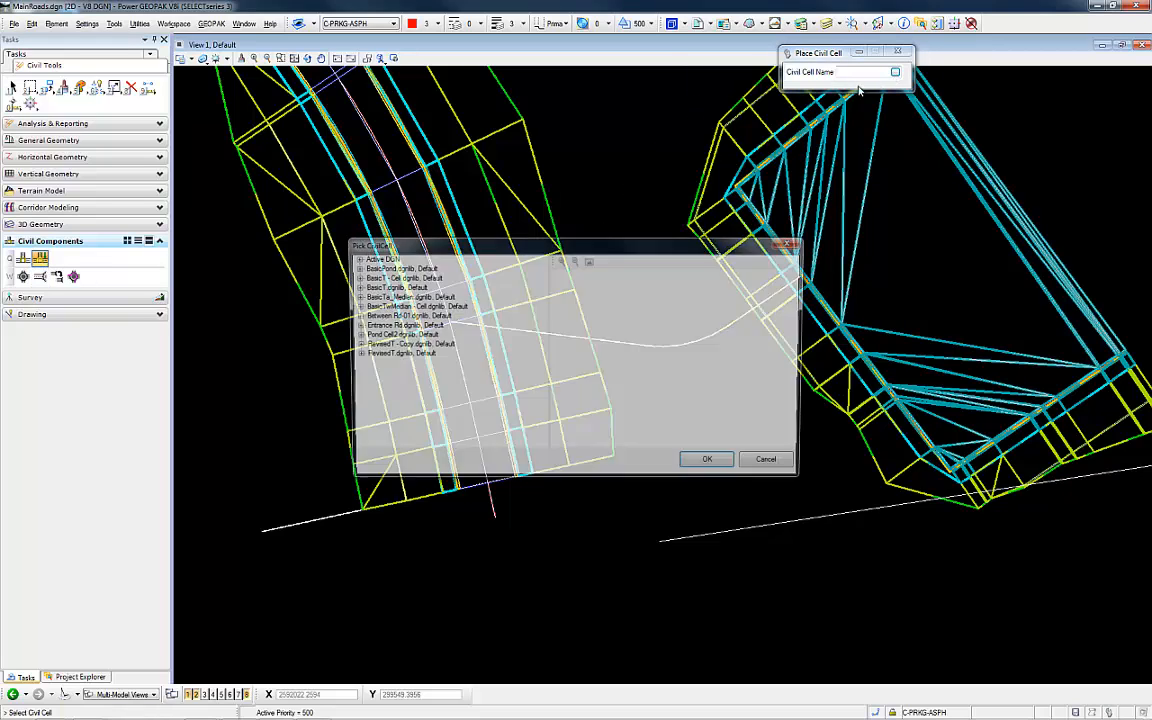
left_click(354, 316)
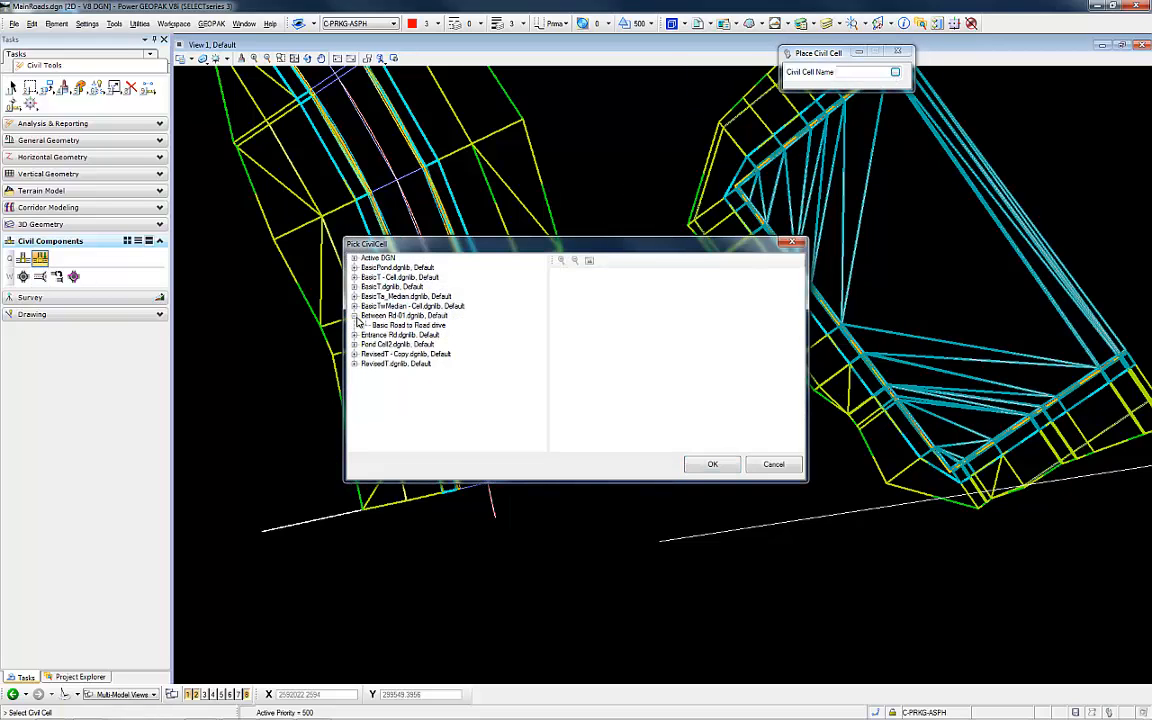
left_click(383, 327)
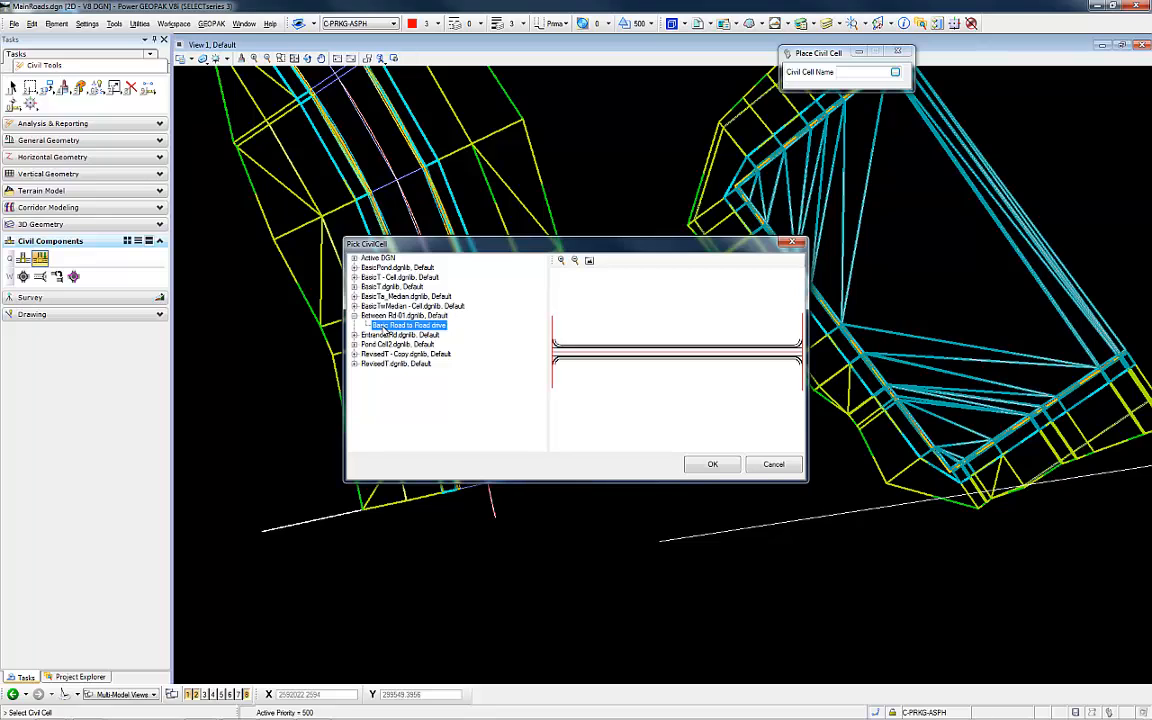
left_click(711, 465)
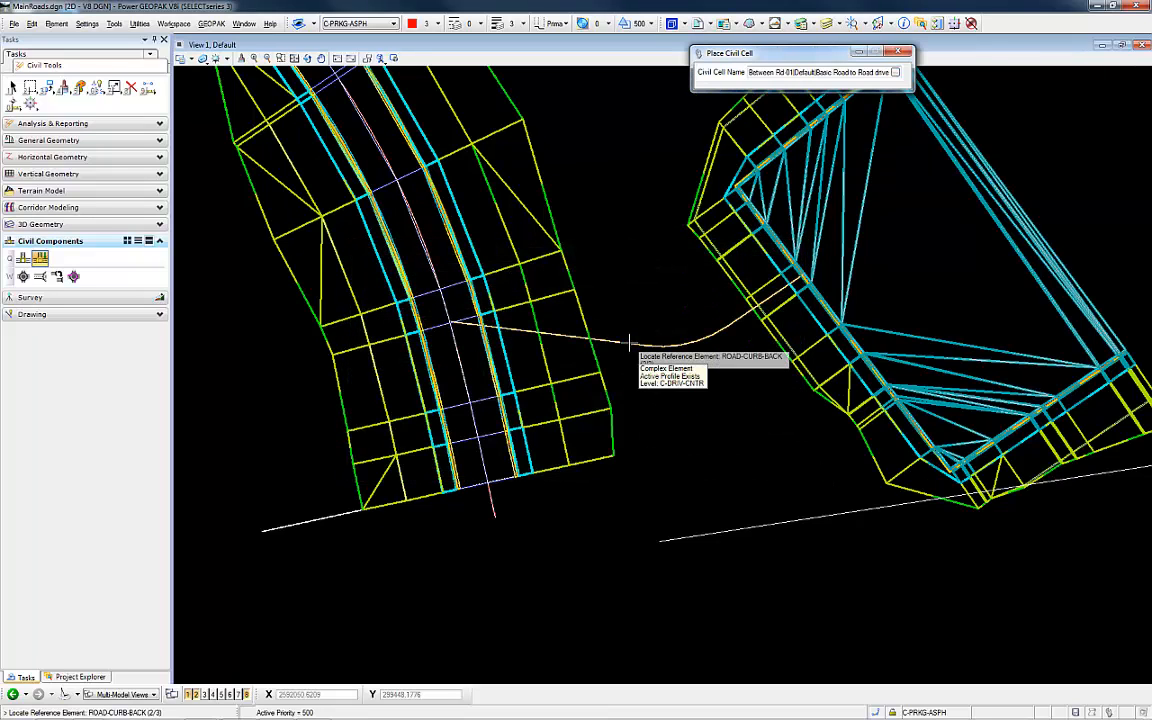
Assign the driveway alignment, the main road's near curb edge and the parking area's adjacent pavement edge as the cell's three references
scroll(473, 341, "up", 5)
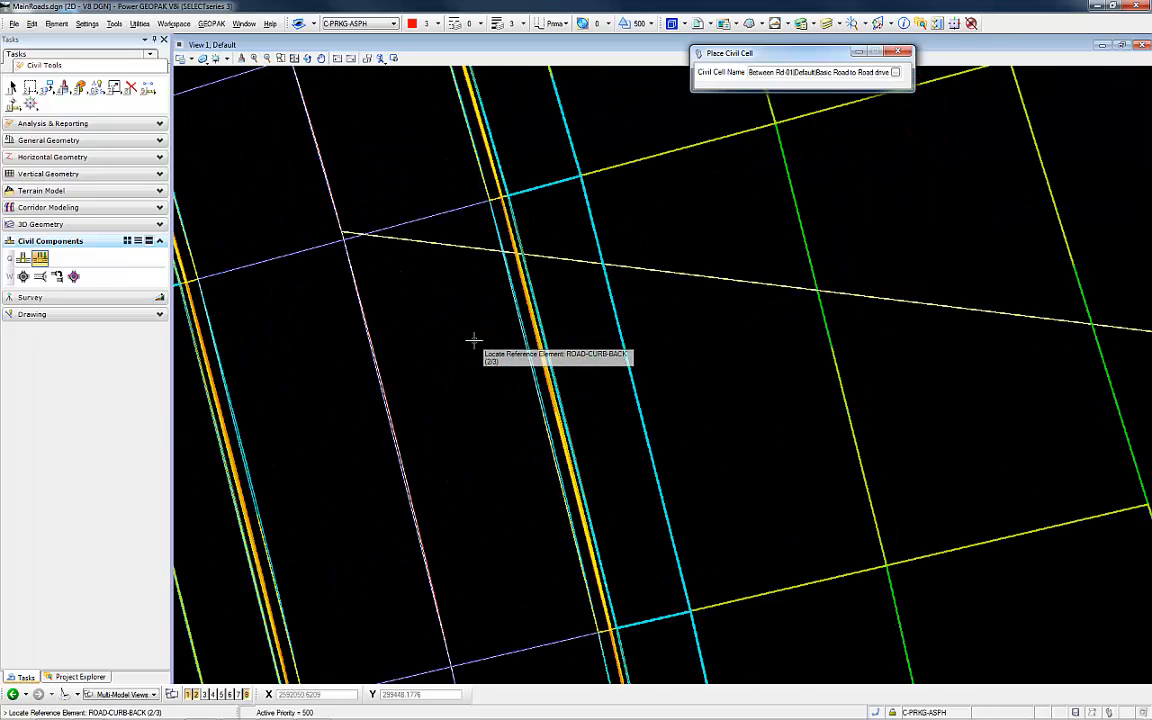
scroll(504, 288, "up", 3)
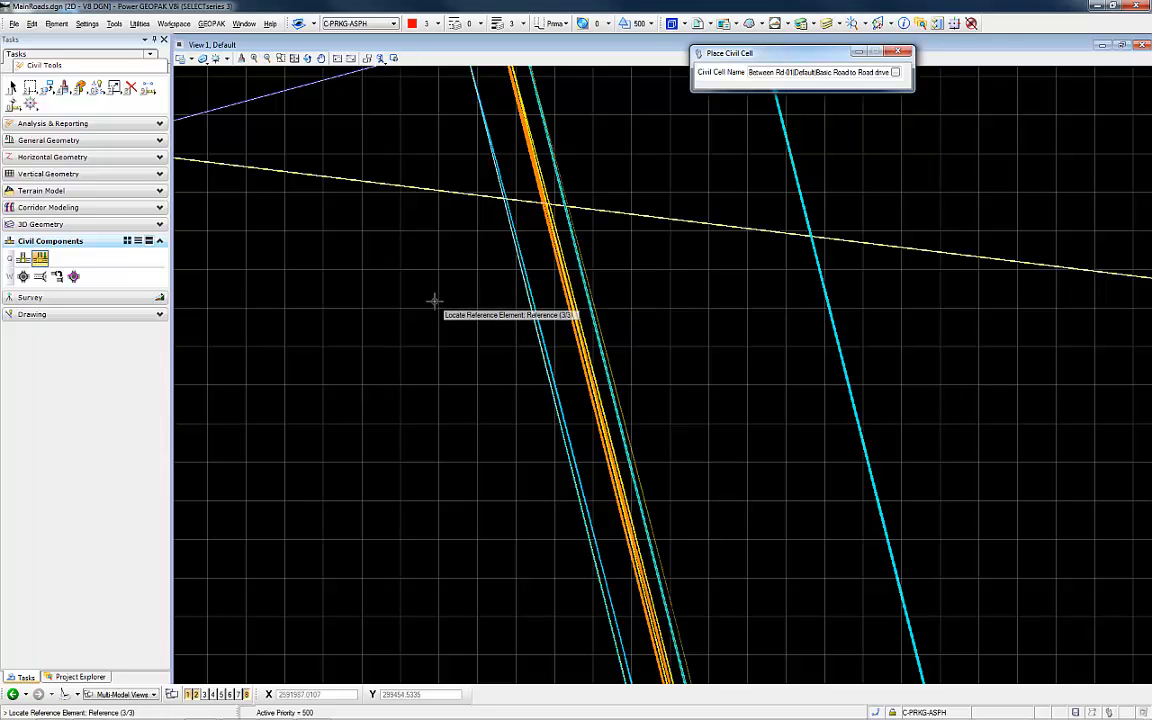
scroll(396, 321, "down", 3)
scroll(396, 321, "down", 2)
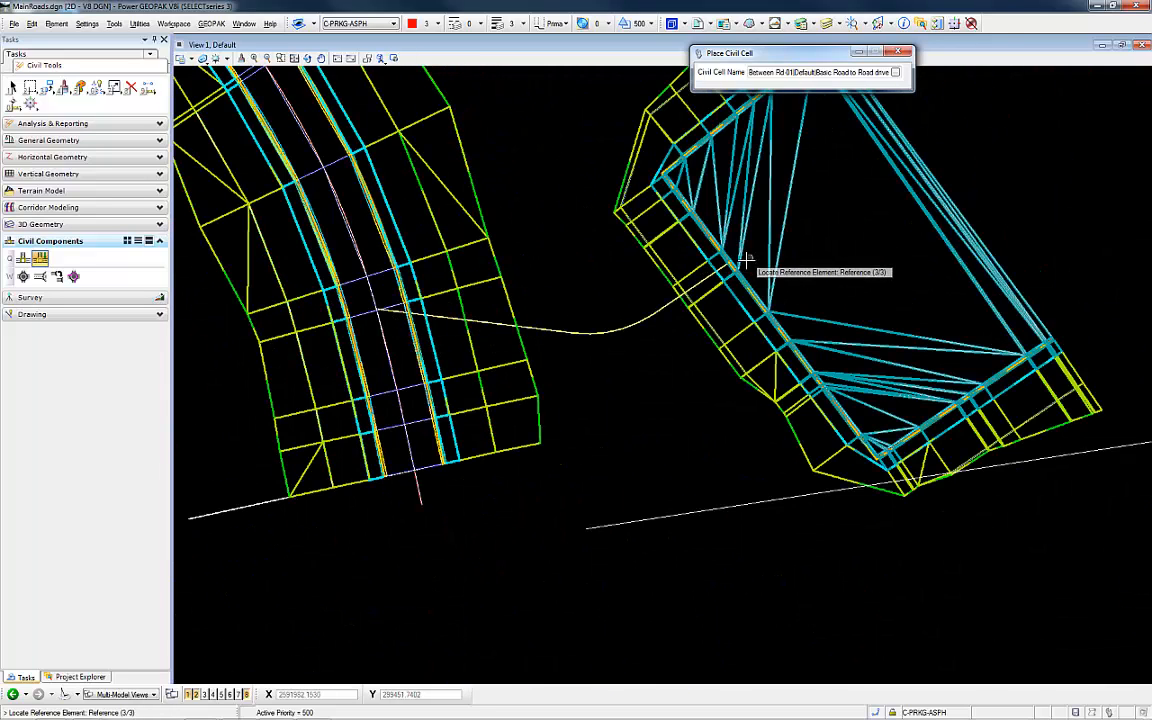
scroll(741, 260, "up", 3)
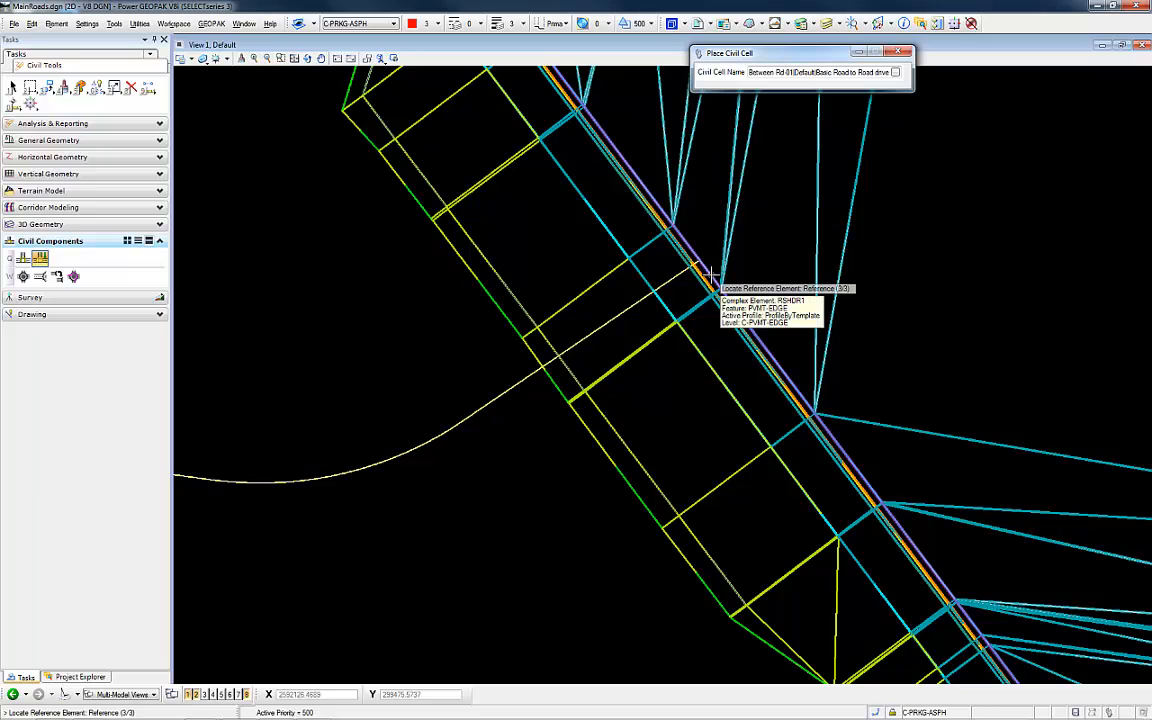
left_click(708, 275)
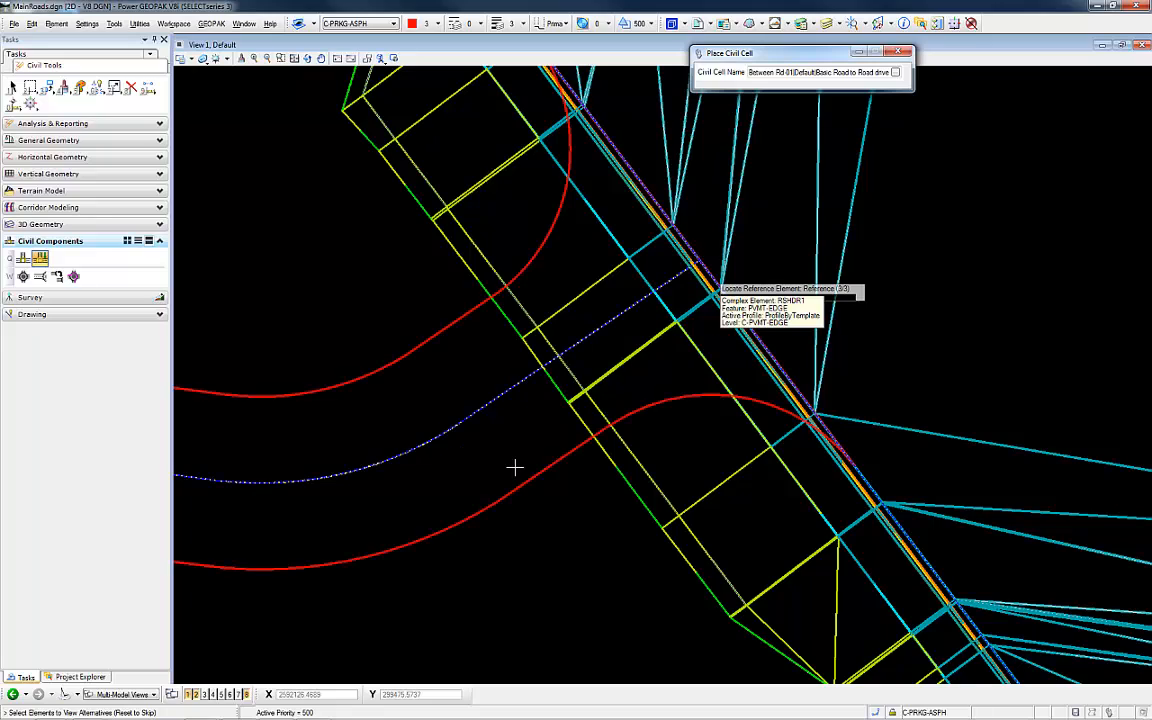
Check the direction alternative on the driveway centreline and skip the remaining civil cell placement alternatives
scroll(522, 505, "down", 2)
middle_click_drag(491, 531, 558, 506)
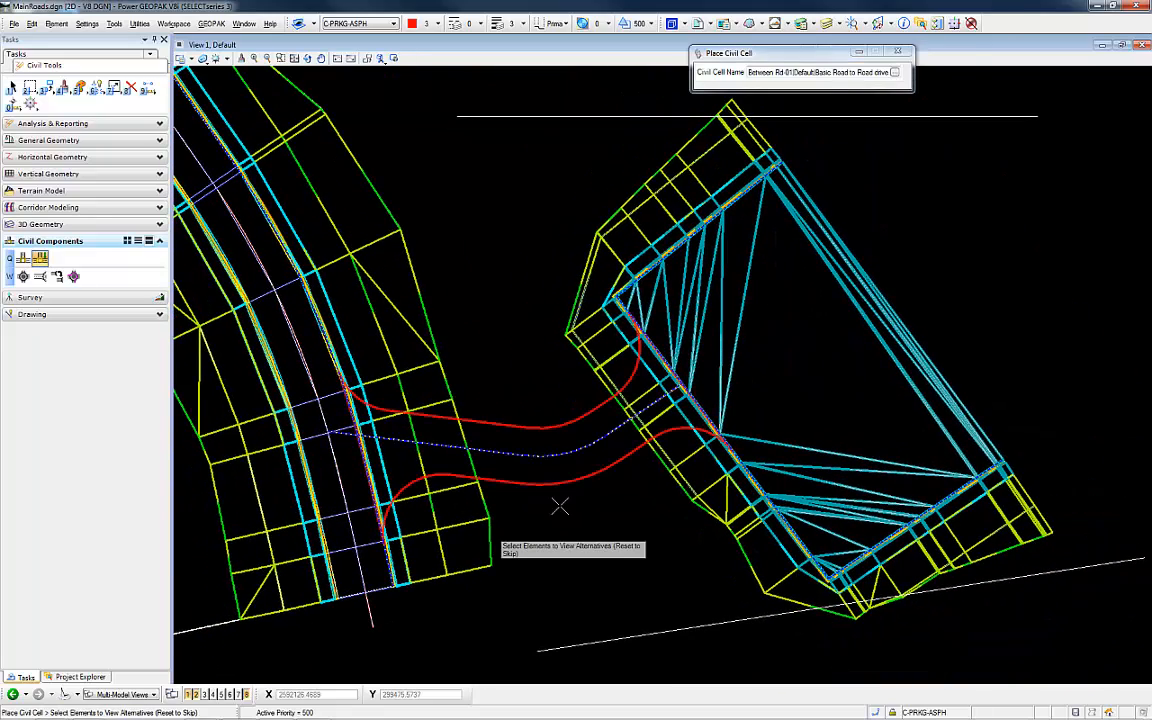
left_click(516, 455)
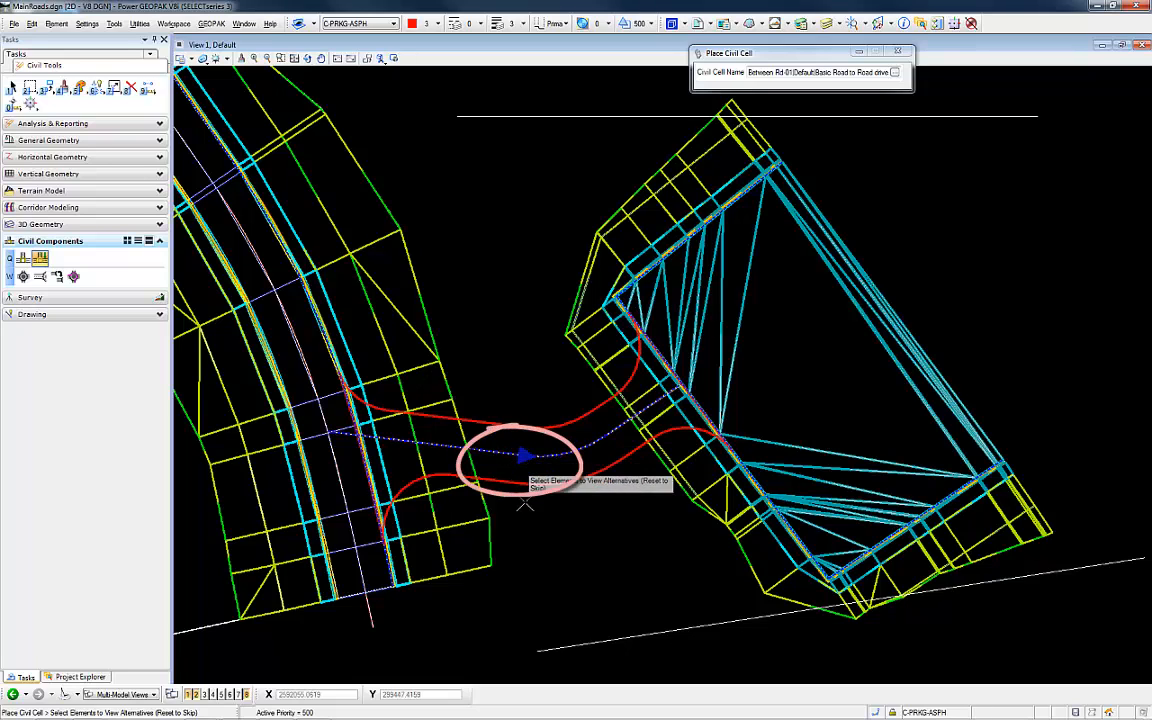
left_click(531, 562)
right_click(543, 532)
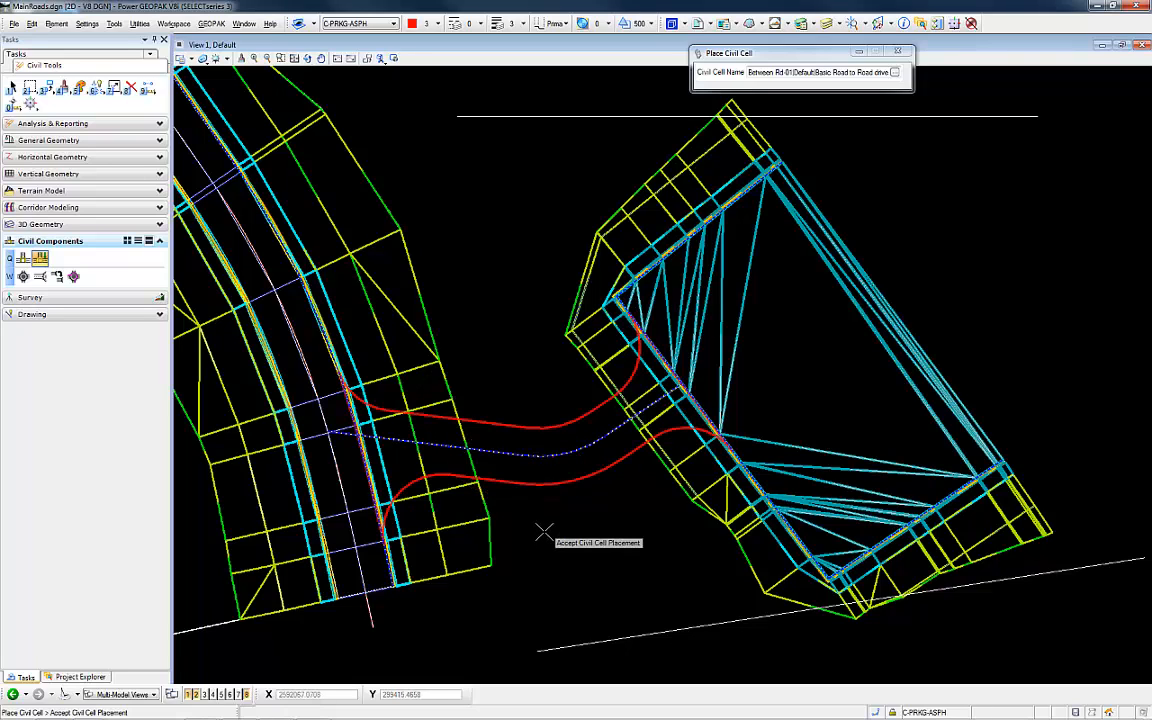
Accept the placement of the road-to-road civil cell between the main road and the parking area
left_click(543, 532)
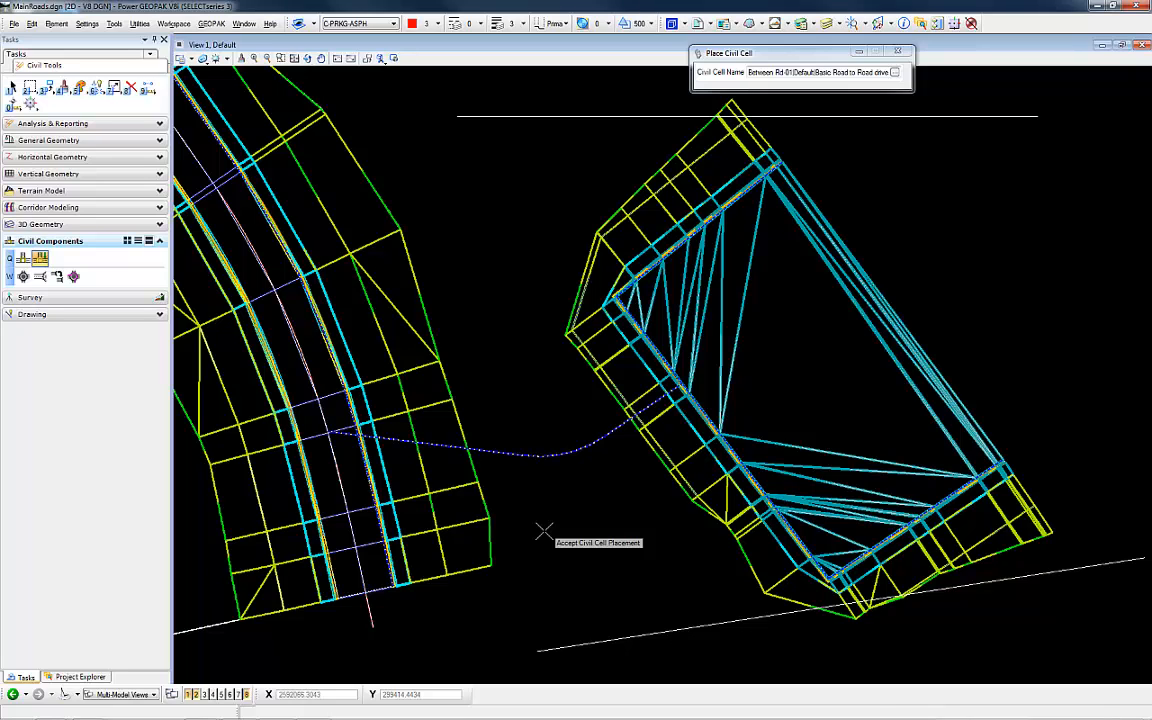
left_click(543, 532)
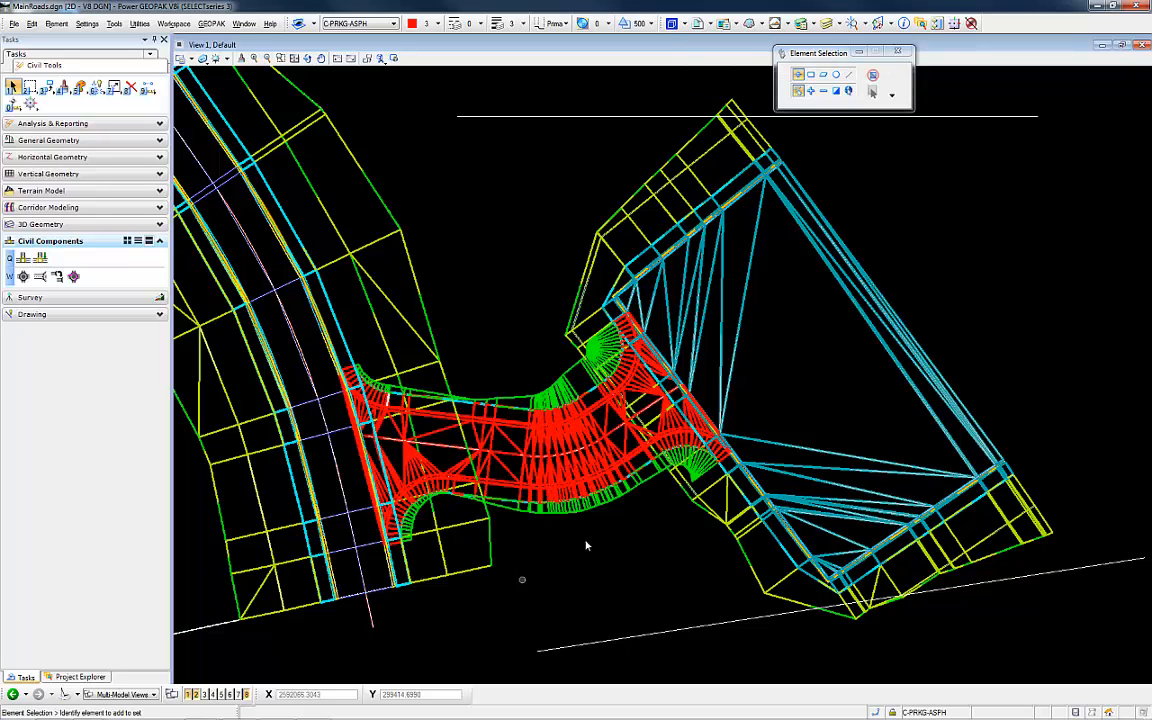
Turn off the display of the Default-3D reference of MainRoads.dgn in the plan view
left_click(697, 22)
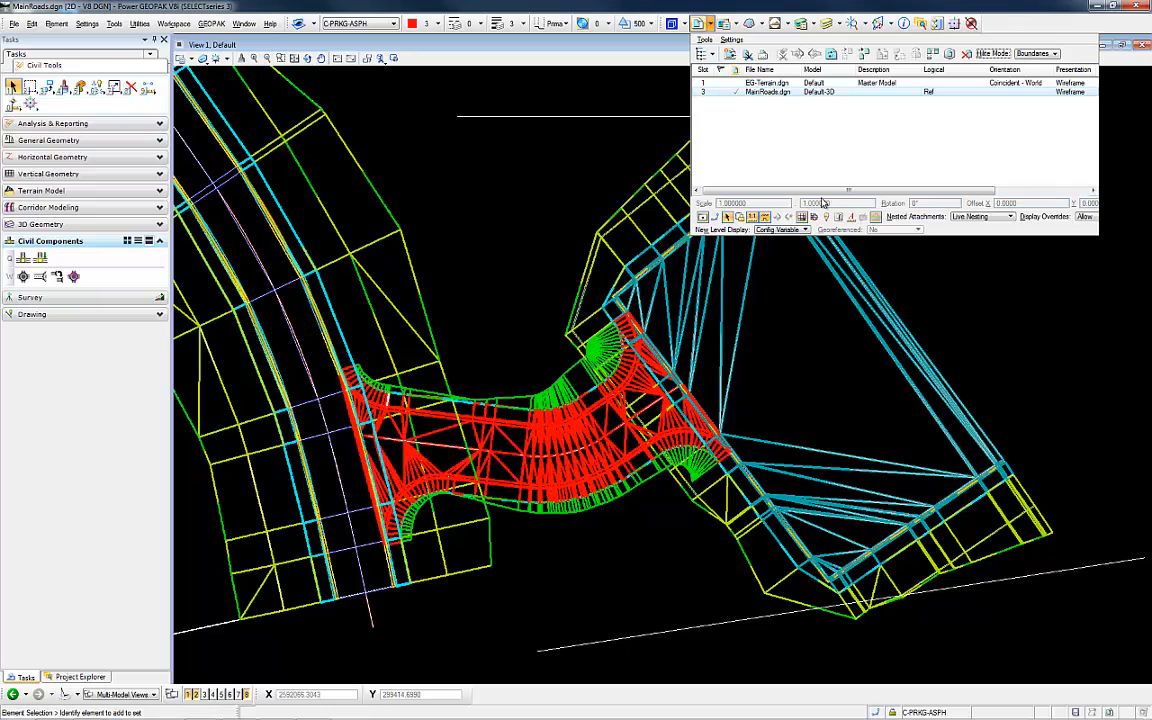
left_click_drag(823, 192, 915, 191)
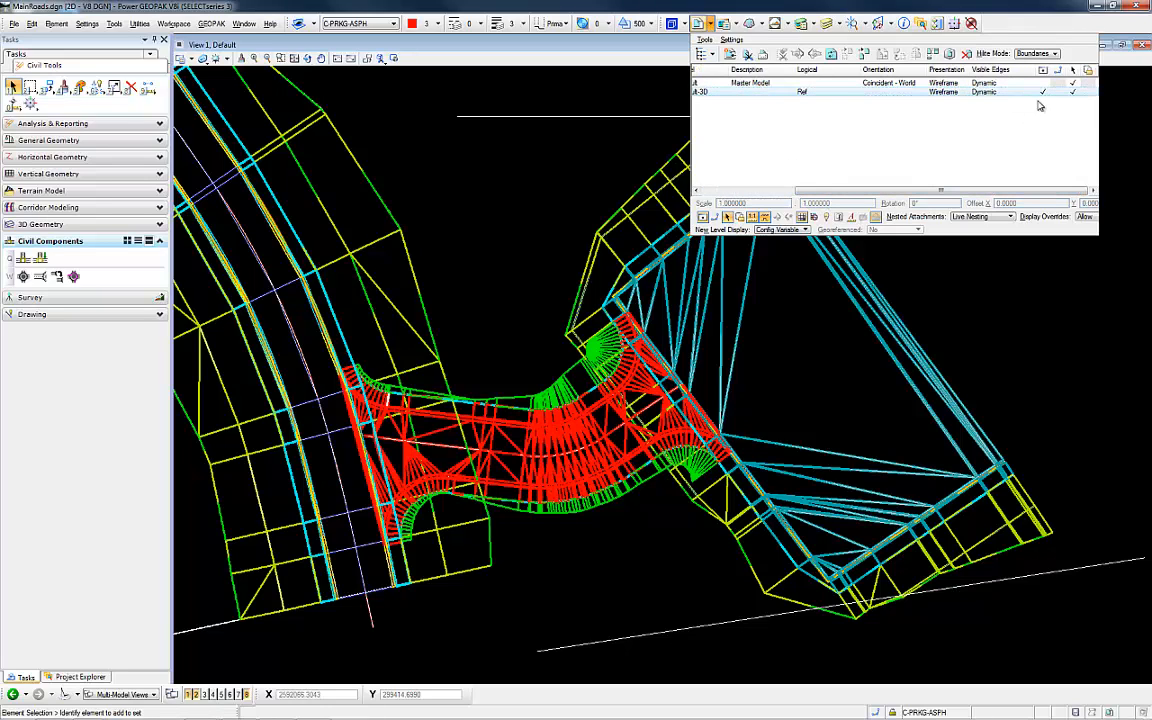
left_click(1044, 93)
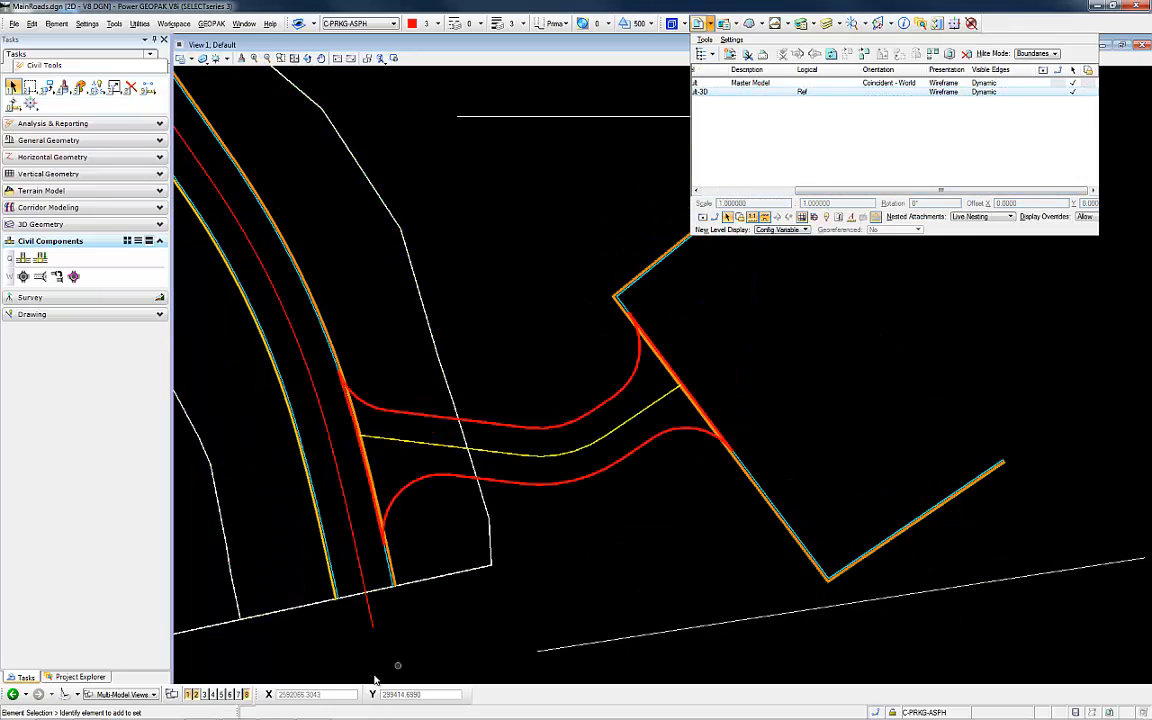
Open View 2 as a smaller window over the plan view and set its model to Default-3D
left_click(197, 694)
left_click_drag(207, 651, 704, 333)
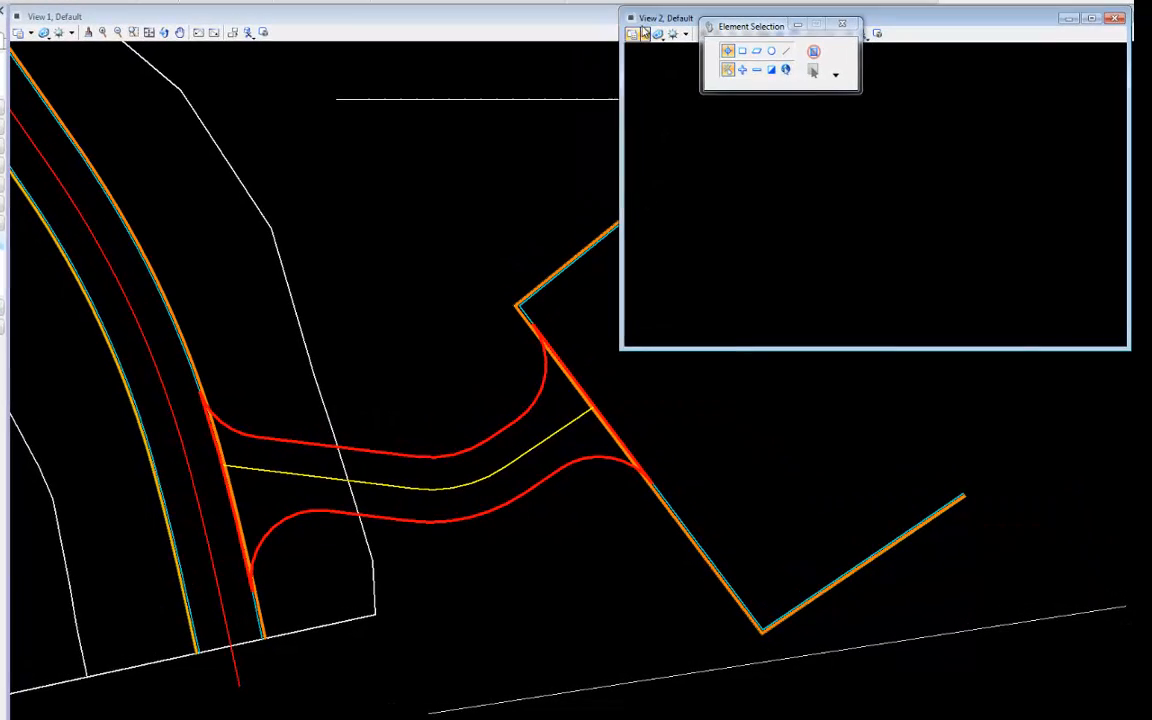
left_click(653, 39)
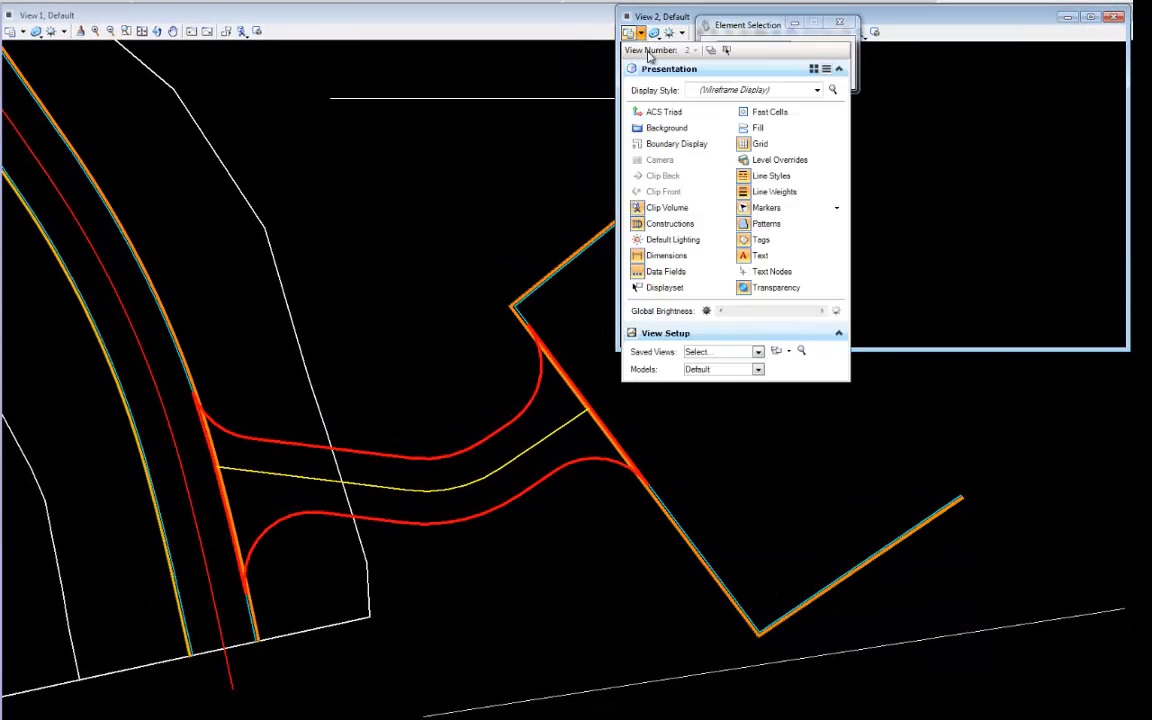
left_click(758, 369)
left_click(738, 404)
left_click(632, 29)
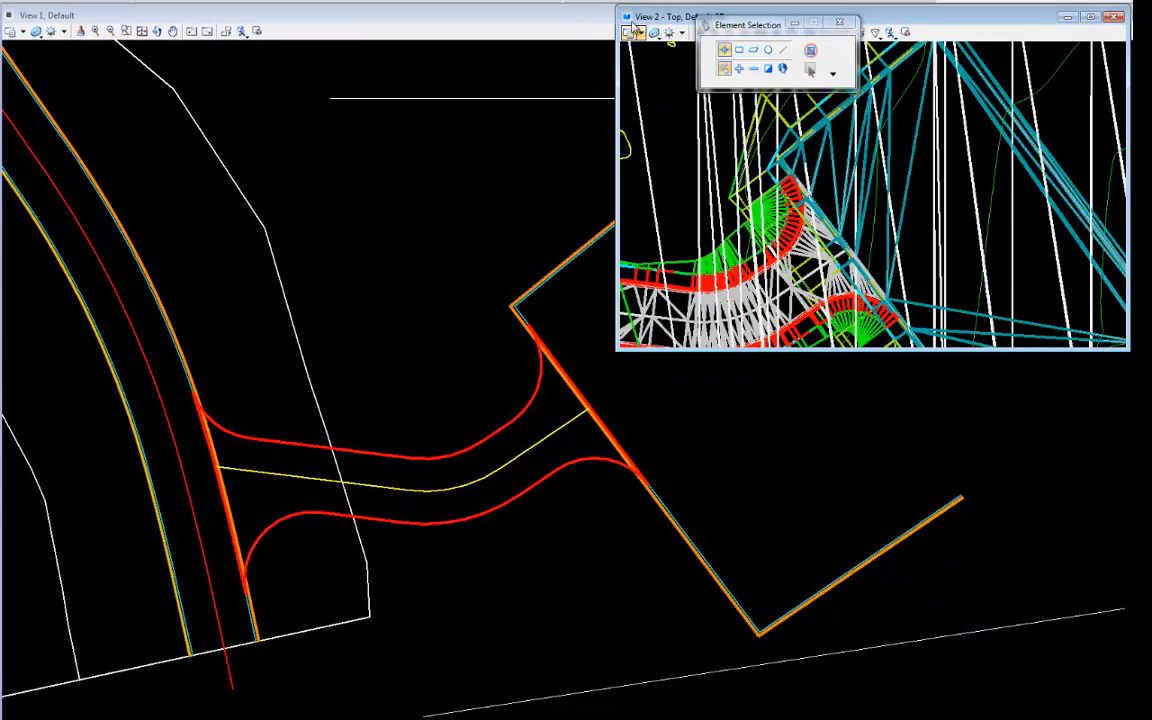
Turn off constructions in View 2 and move the Element Selection window clear of the model
left_click(641, 34)
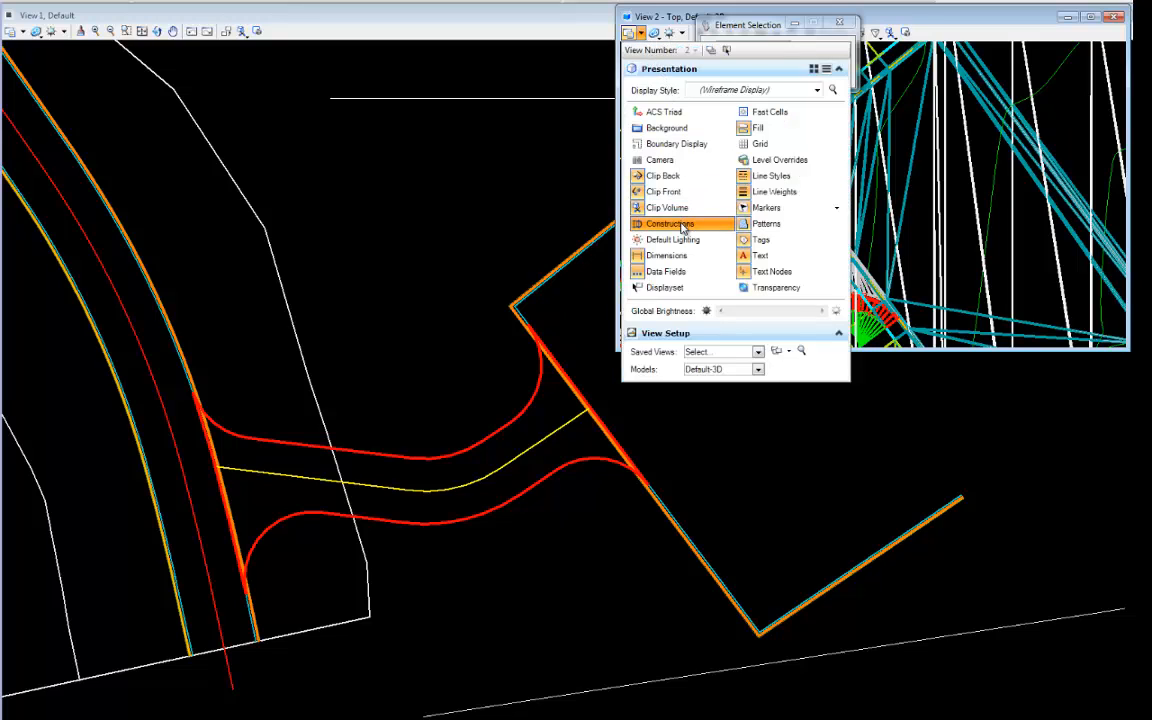
scroll(925, 258, "down", 3)
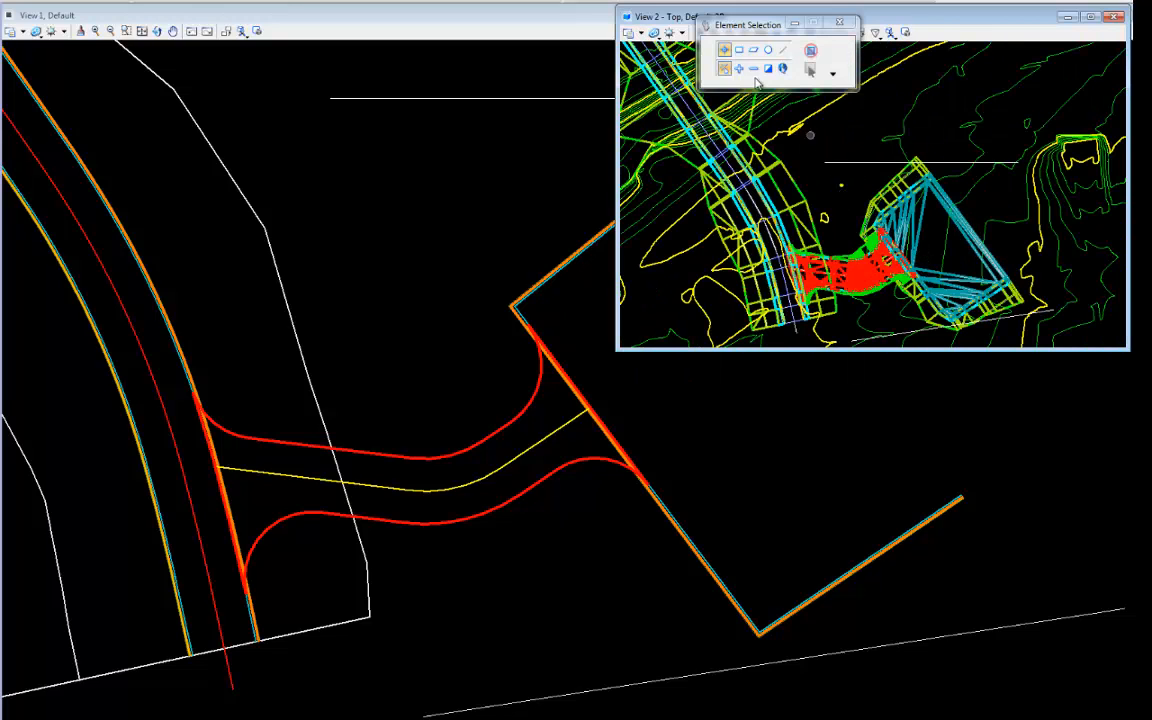
left_click_drag(745, 30, 980, 15)
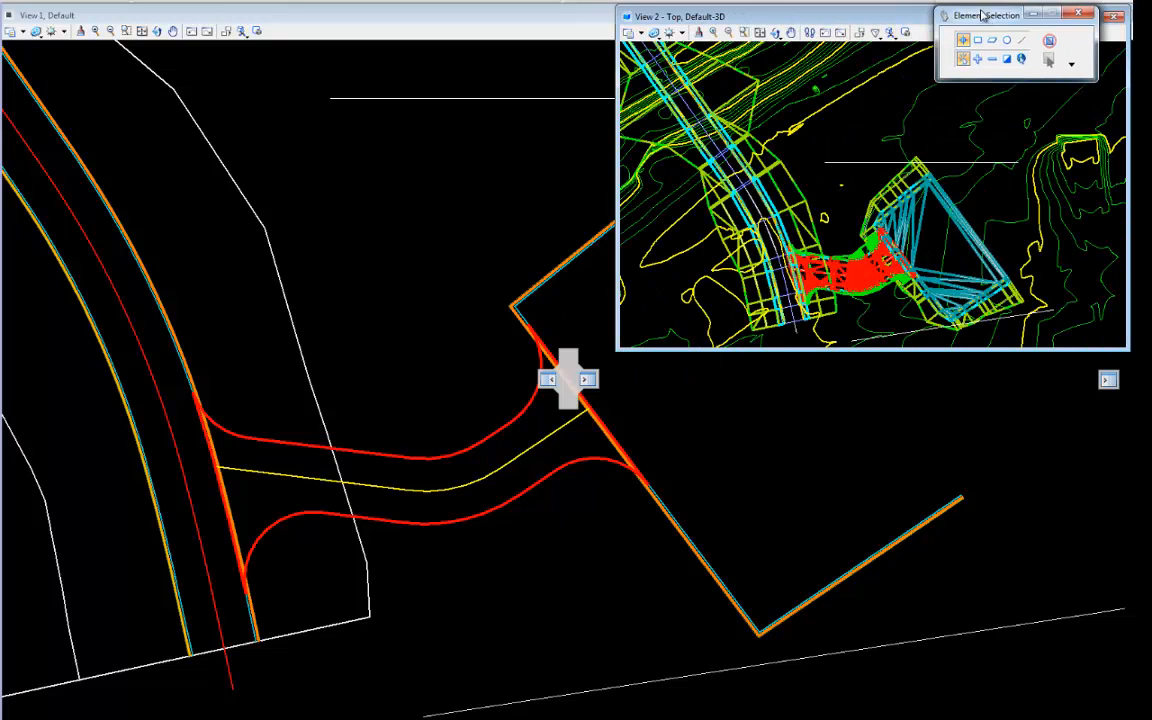
Rotate View 2 to an oblique 3D angle and set its display style to Transparent with Shadows
left_click(776, 33)
left_click(822, 49)
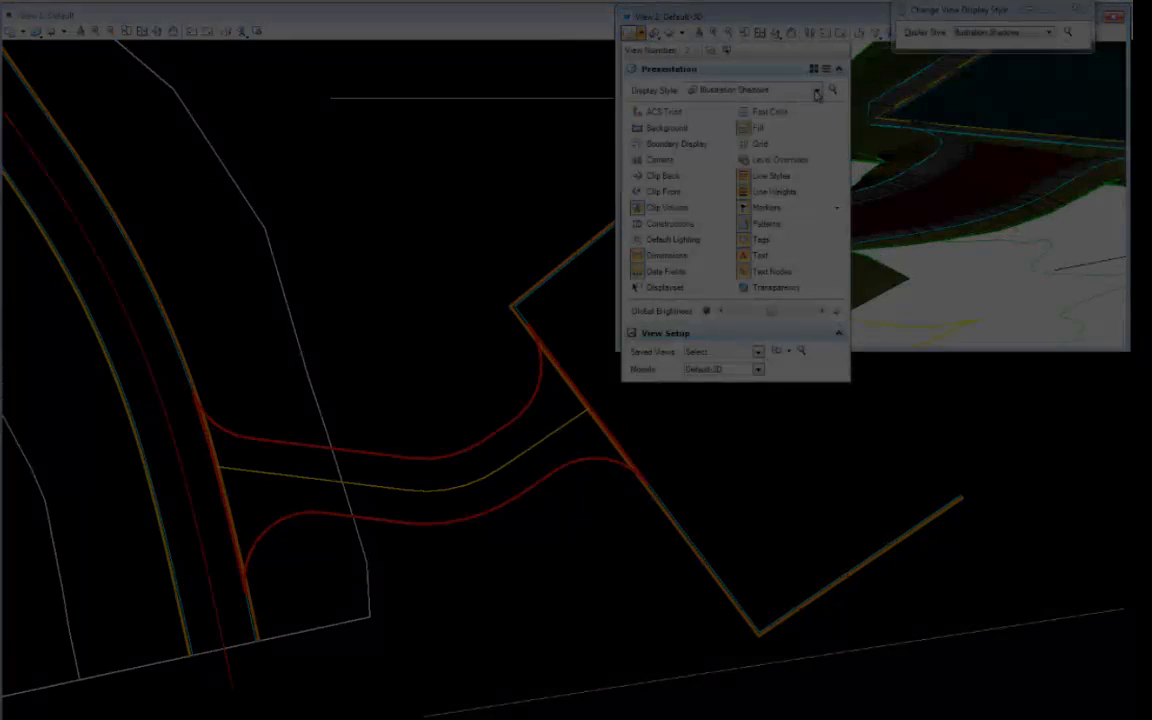
left_click(816, 90)
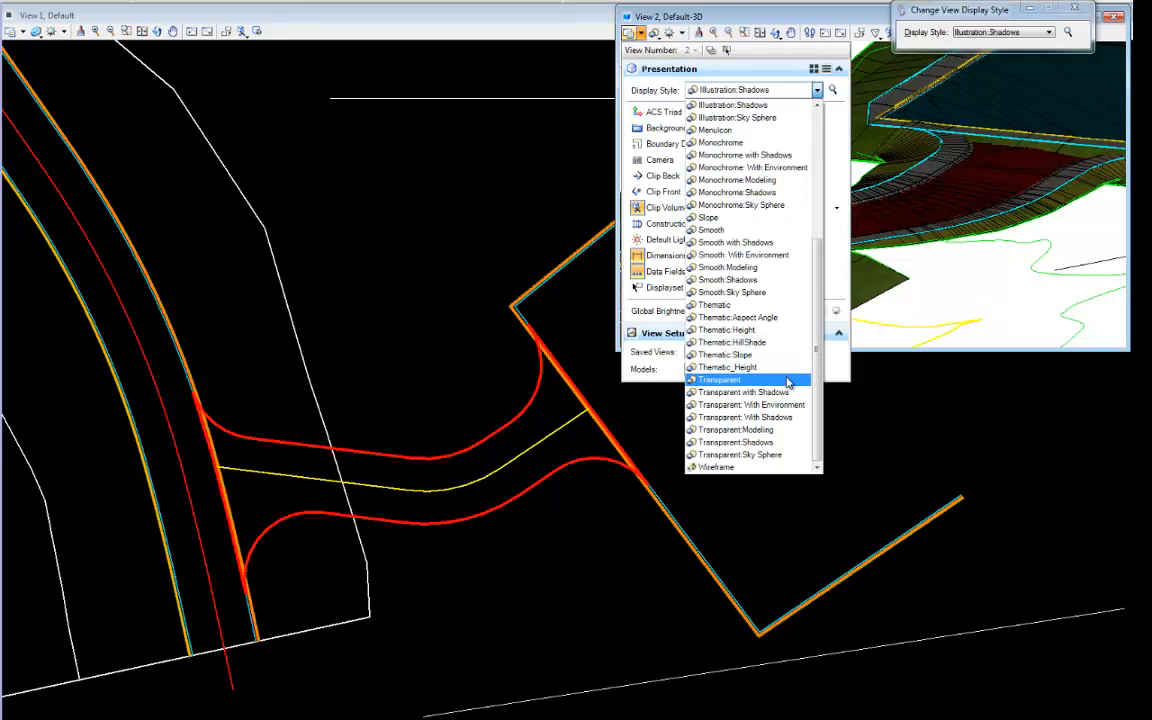
left_click(743, 392)
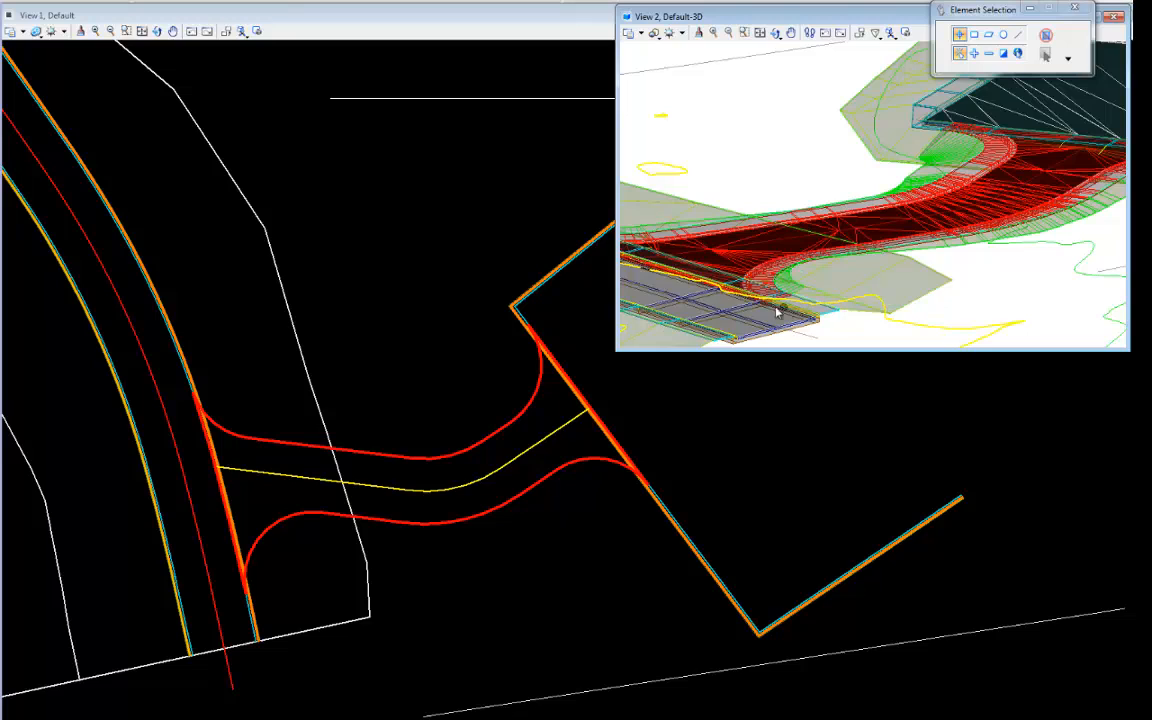
Rotate the 3D view to show the driveway joining the main road and enlarge the View 2 window
left_click(776, 35)
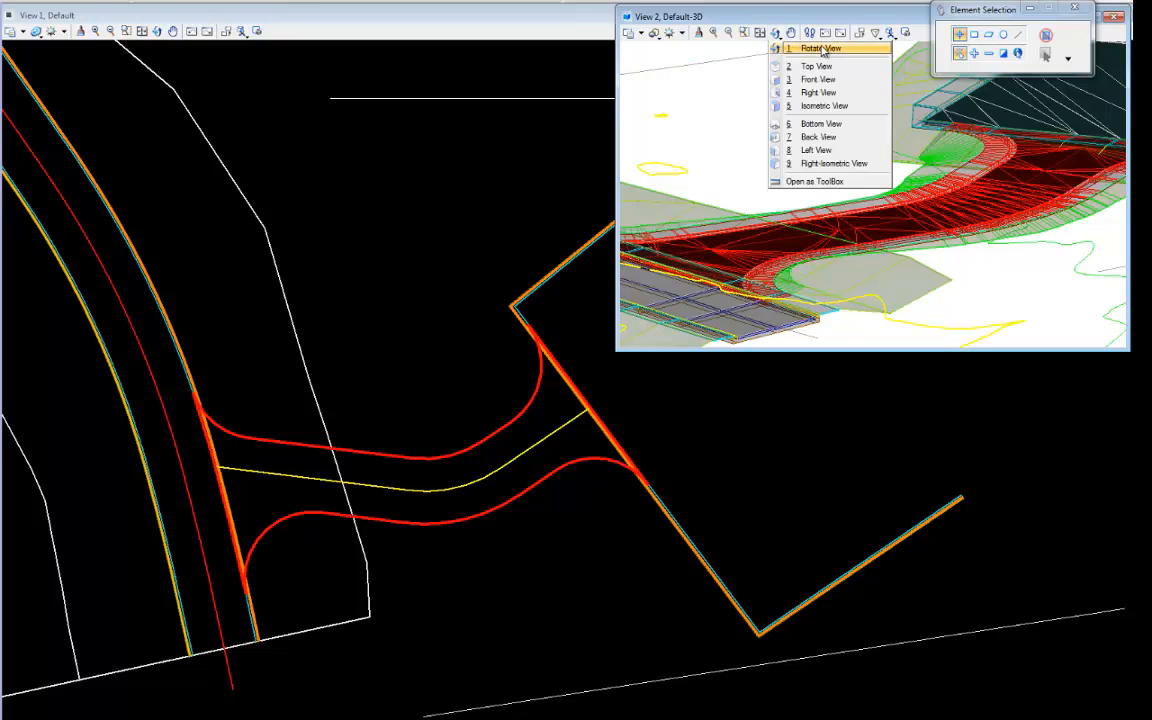
left_click(785, 46)
left_click_drag(877, 195, 914, 212)
left_click_drag(783, 318, 800, 298)
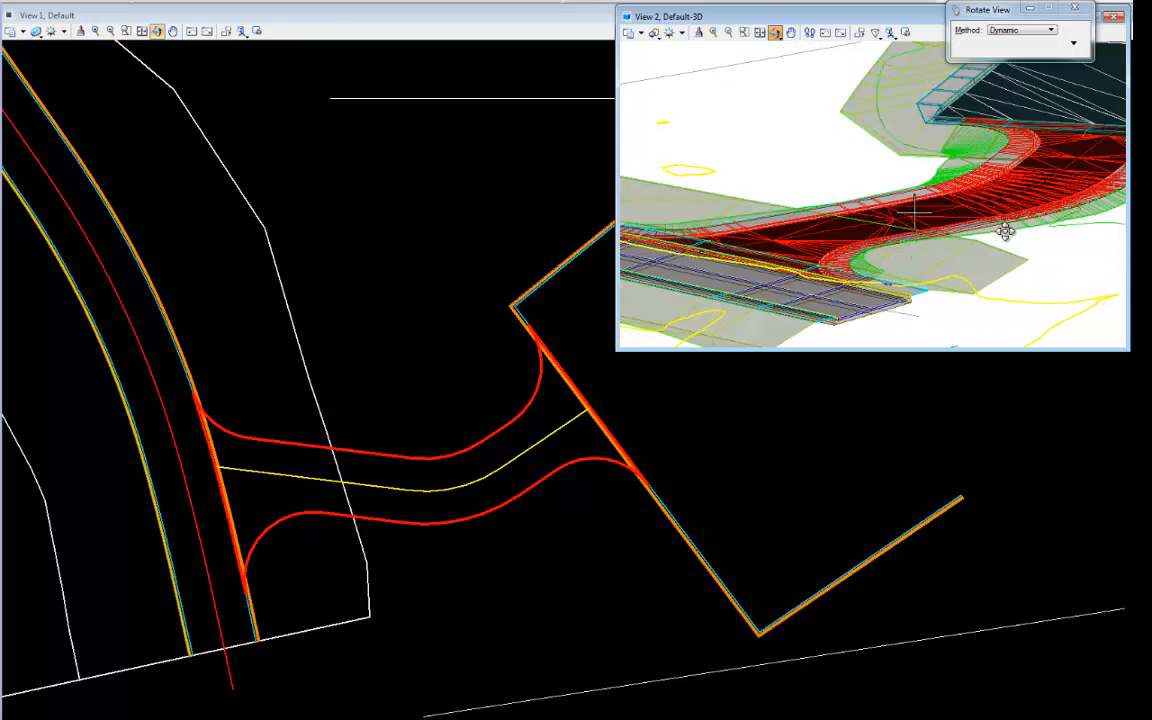
middle_click_drag(1014, 231, 917, 242)
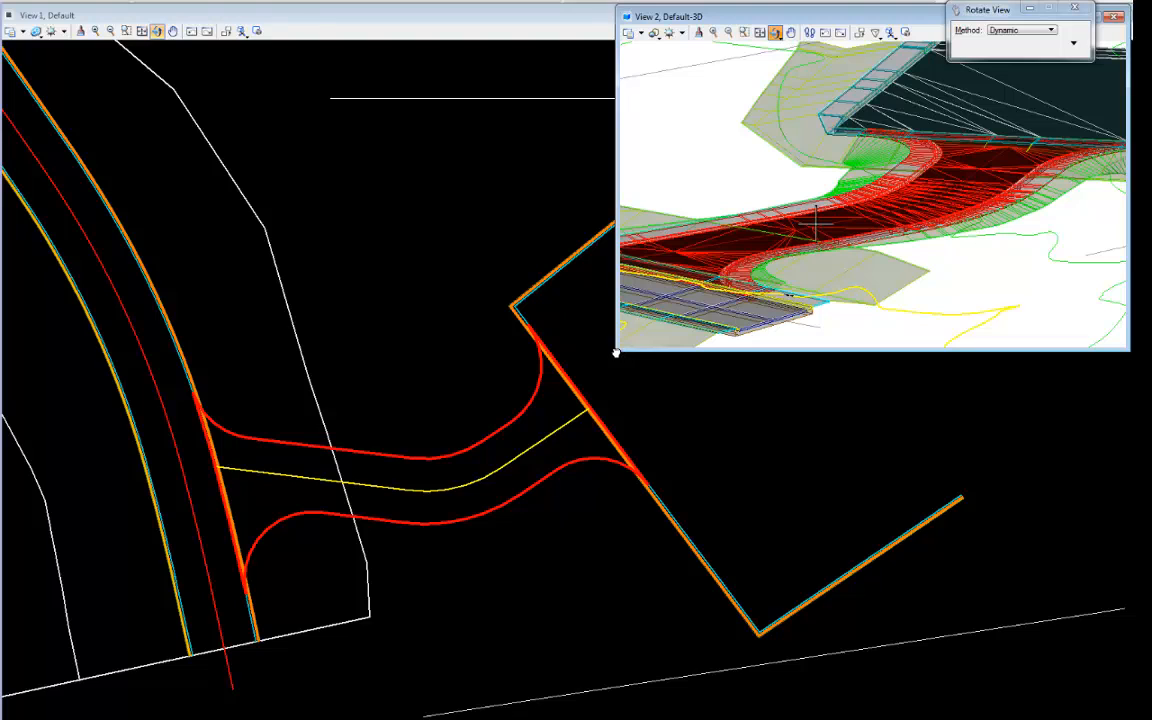
left_click_drag(617, 350, 543, 429)
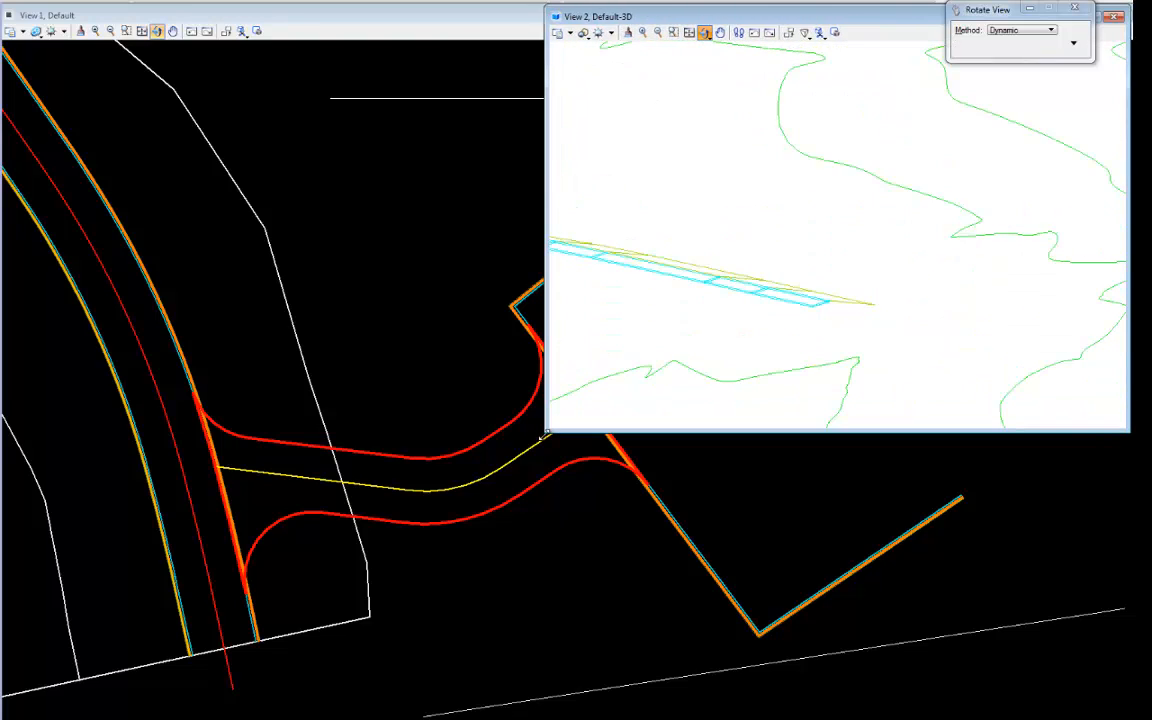
middle_click_drag(563, 527, 574, 665)
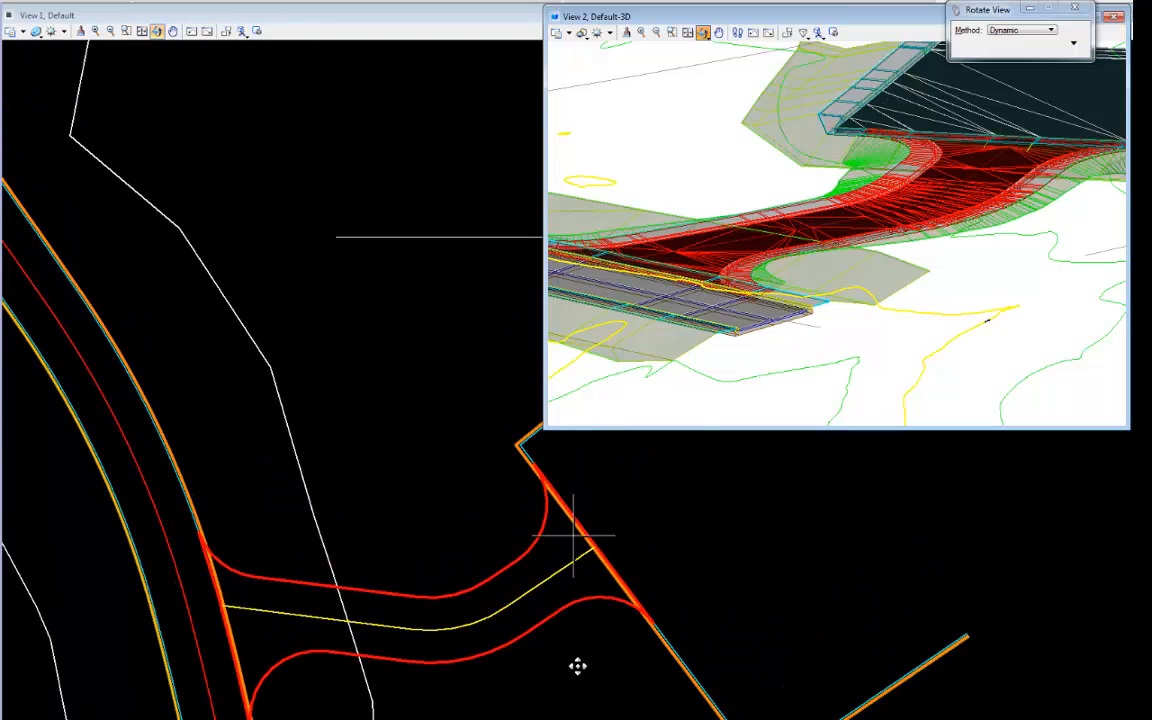
right_click(522, 605)
left_click(580, 378)
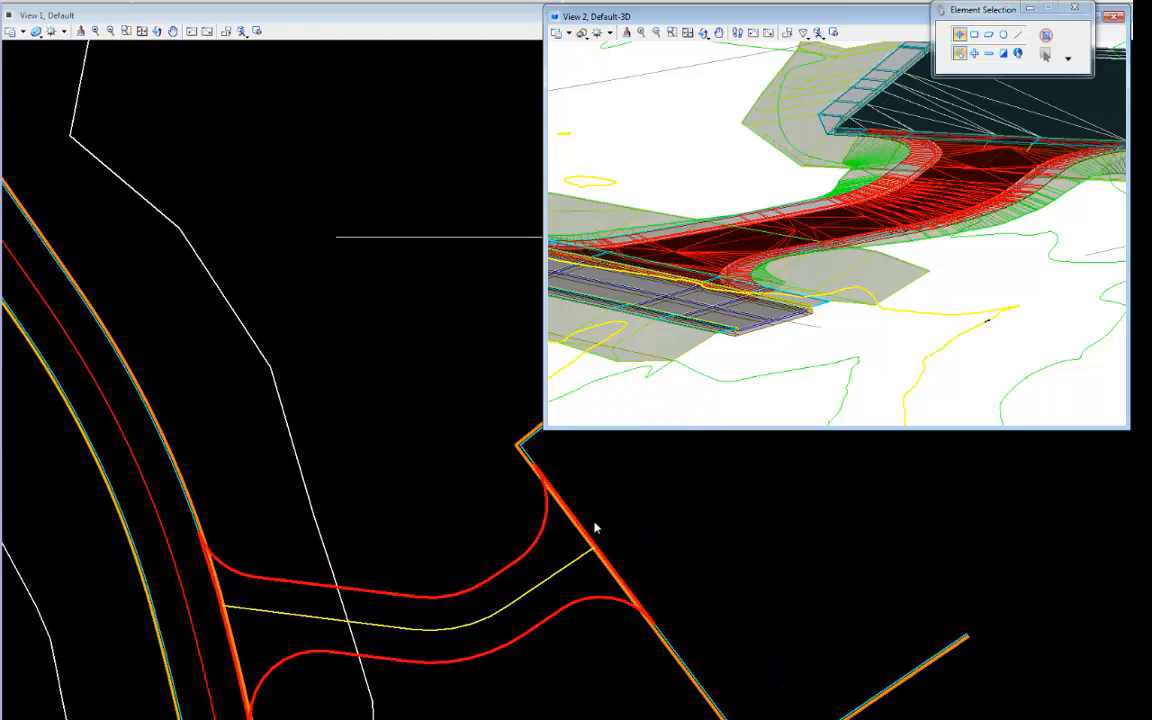
Set the offset of the driveway's southern edge from its centreline to 10 in the plan view
left_click(527, 634)
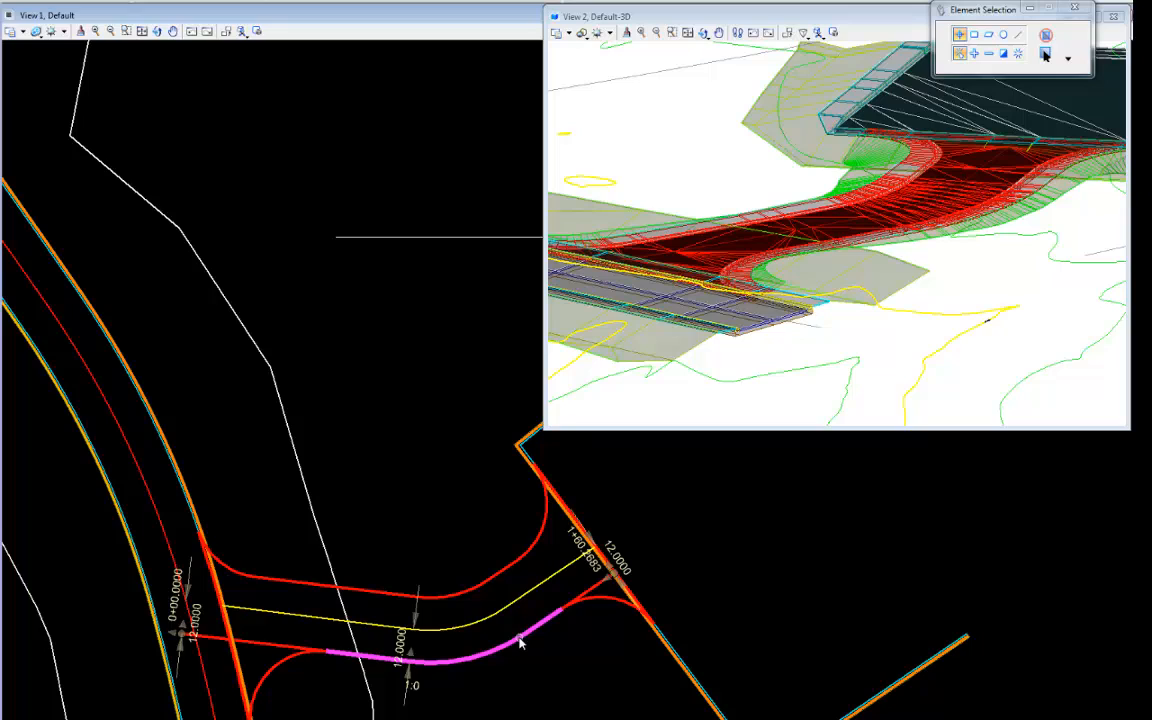
left_click(397, 648)
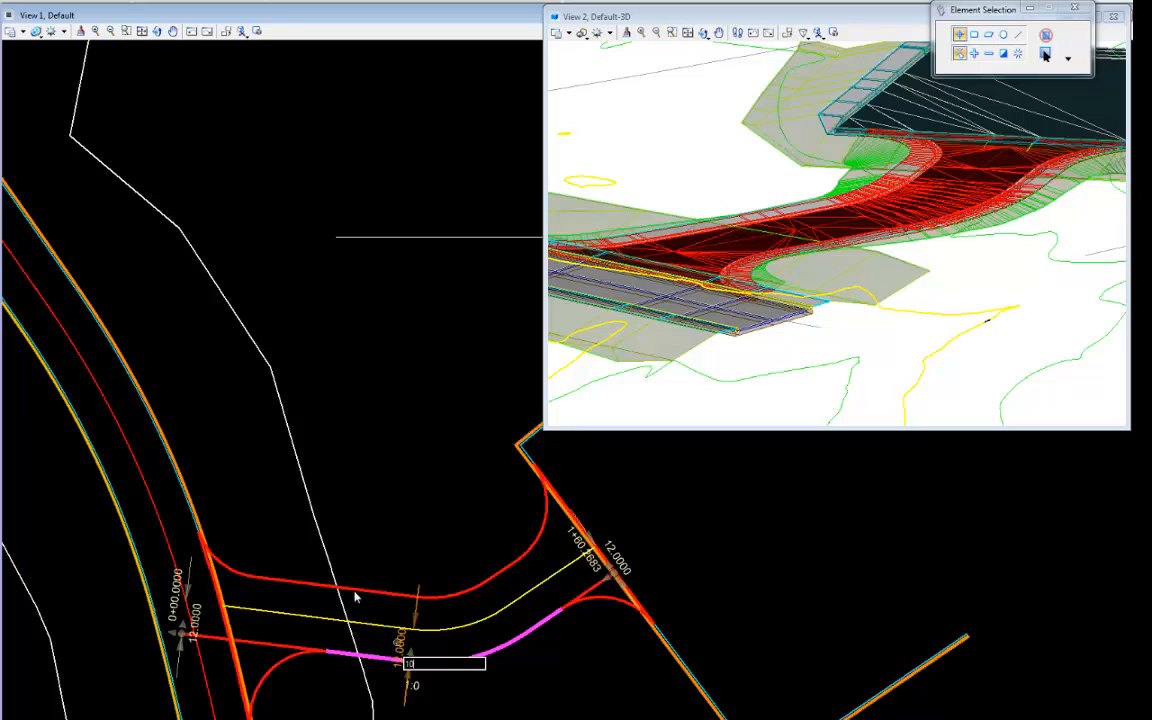
type("10")
key("Return")
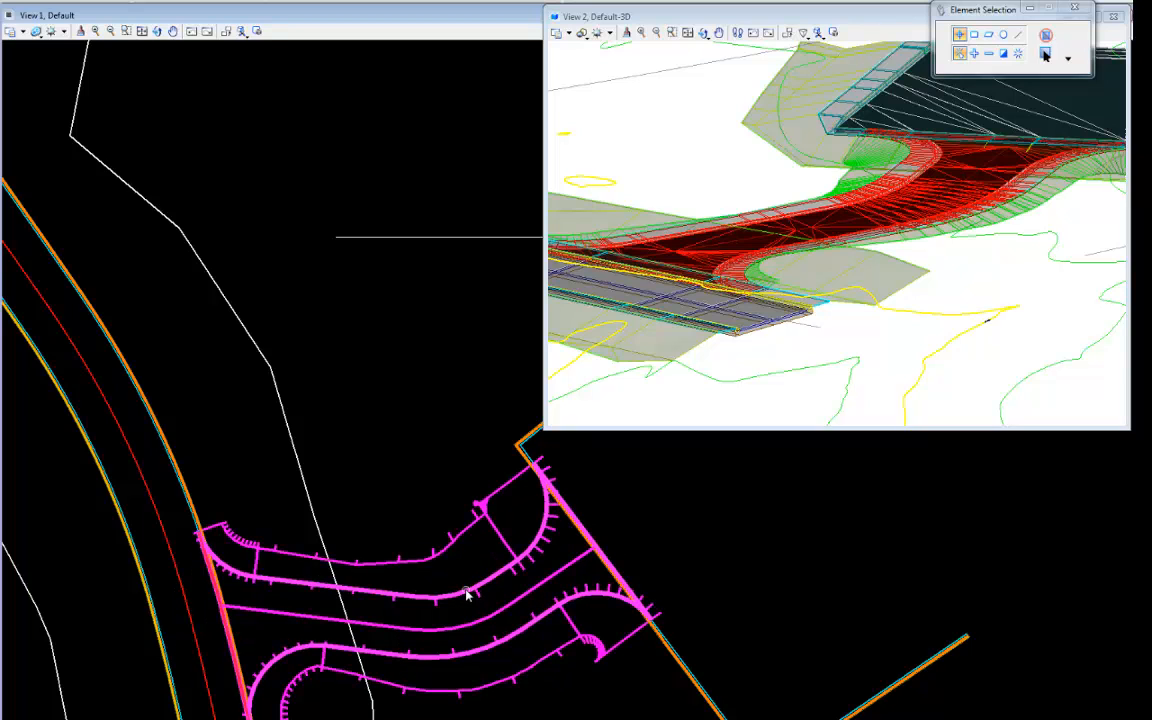
Set the offset of the driveway's northern edge from its centreline to -10 in the plan view
left_click(467, 594)
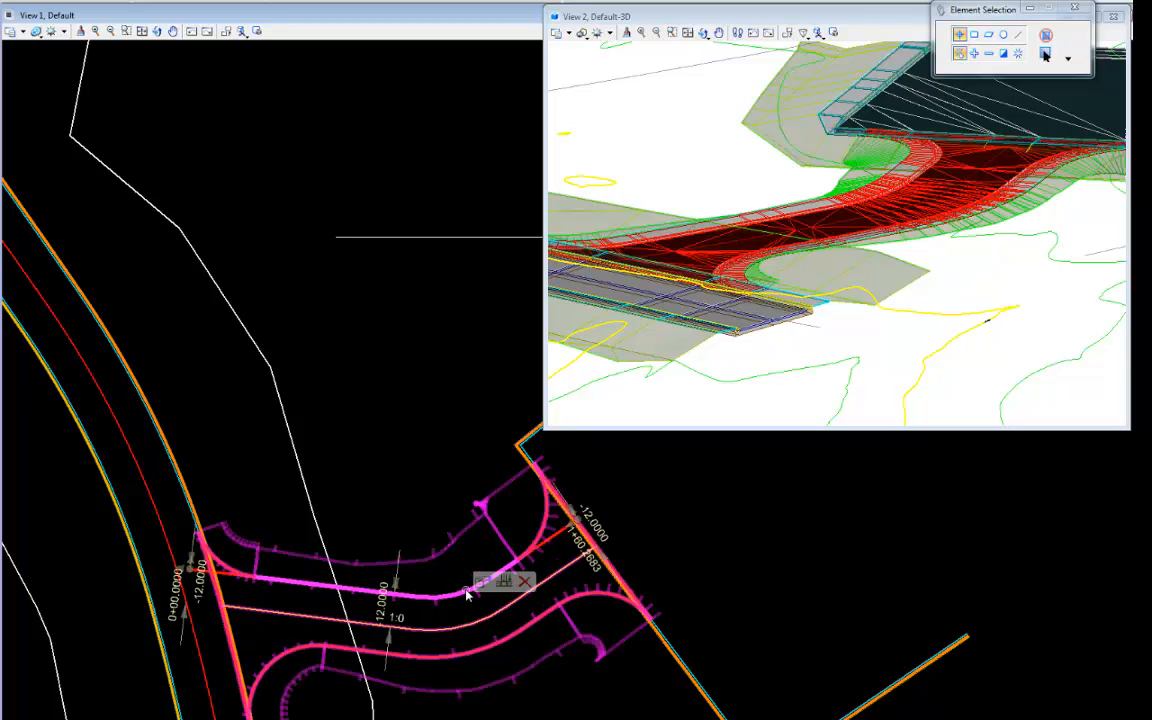
left_click(381, 606)
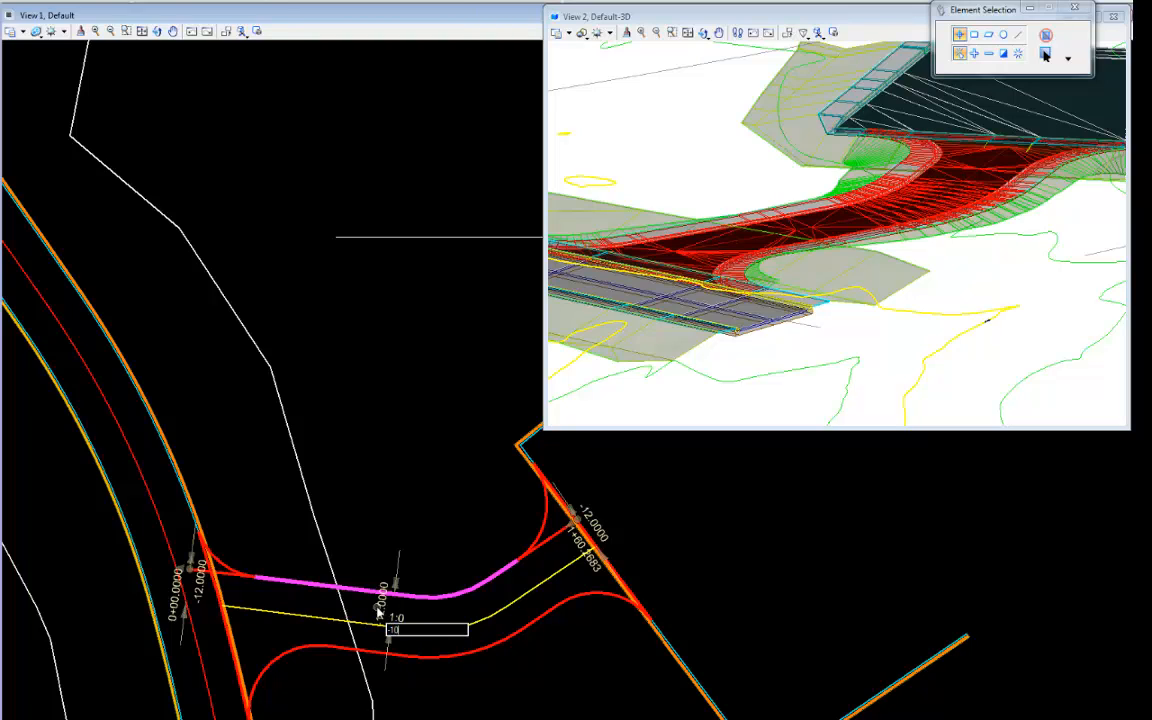
key("Return")
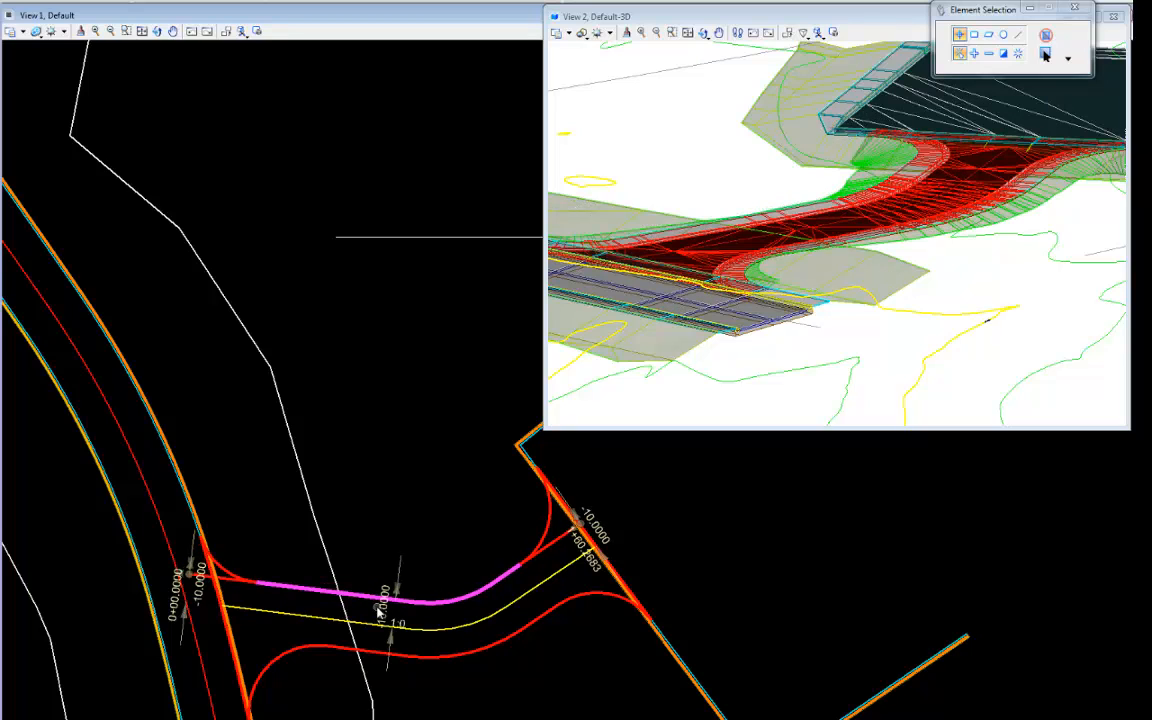
scroll(851, 271, "up", 2)
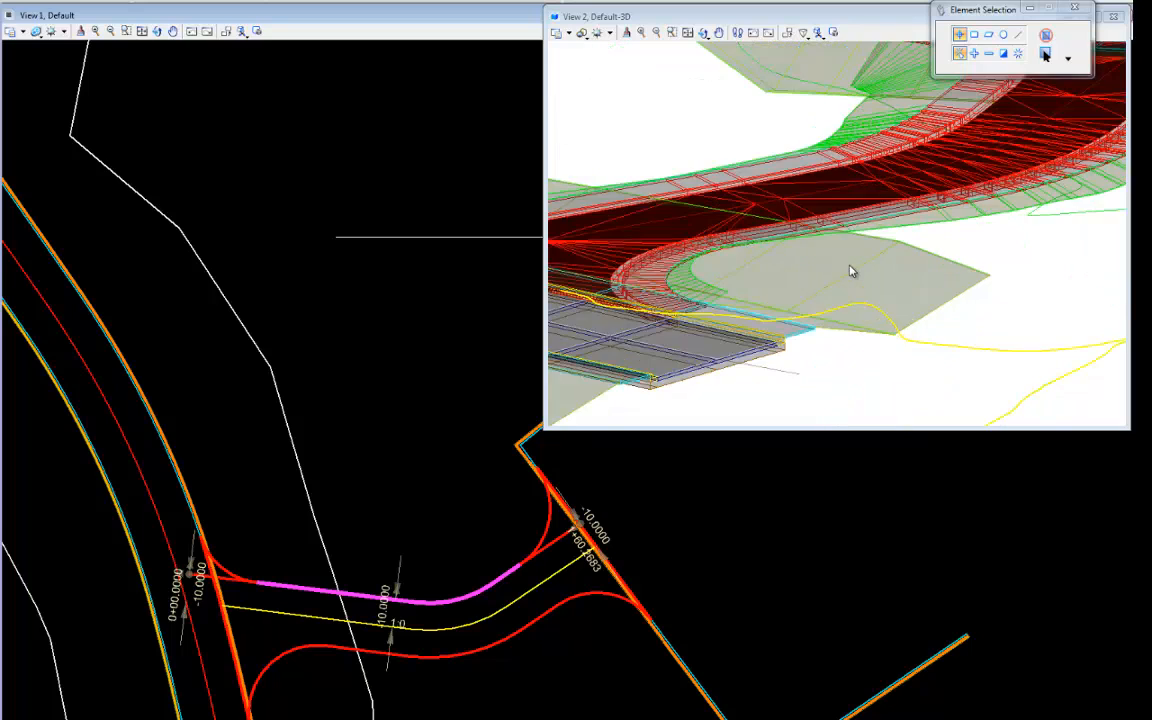
scroll(851, 271, "down", 2)
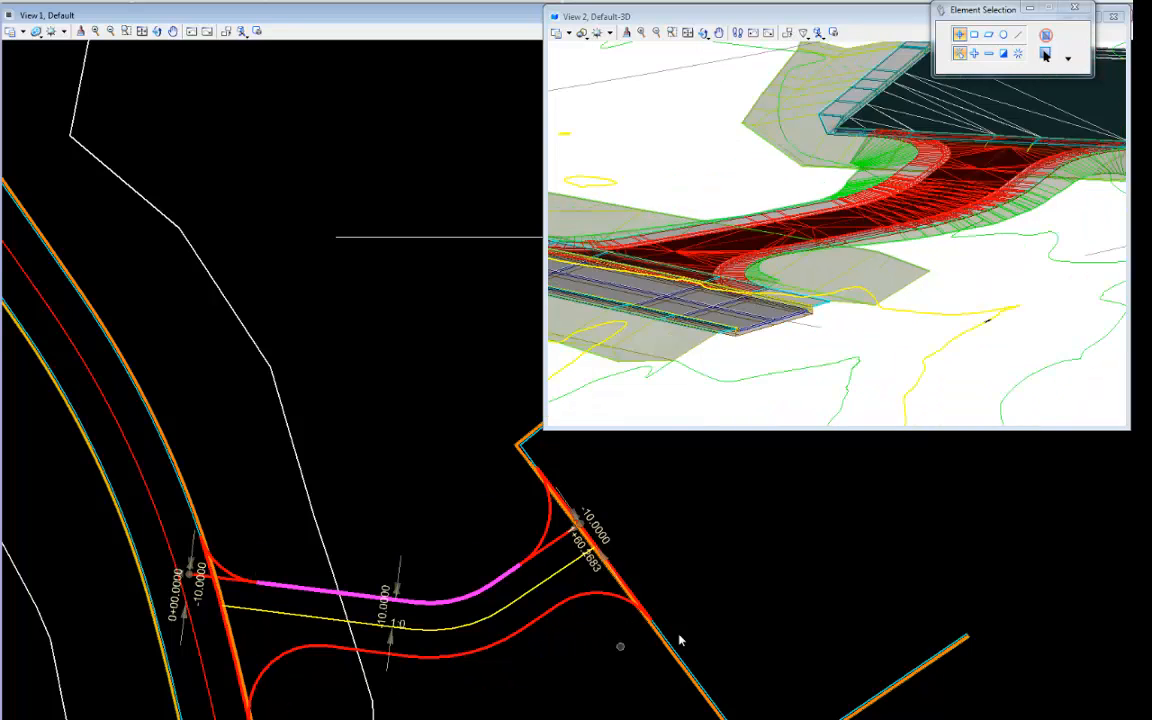
Select the main road corridor's template drop in the plan view and open it for editing
middle_click_drag(667, 649, 697, 622)
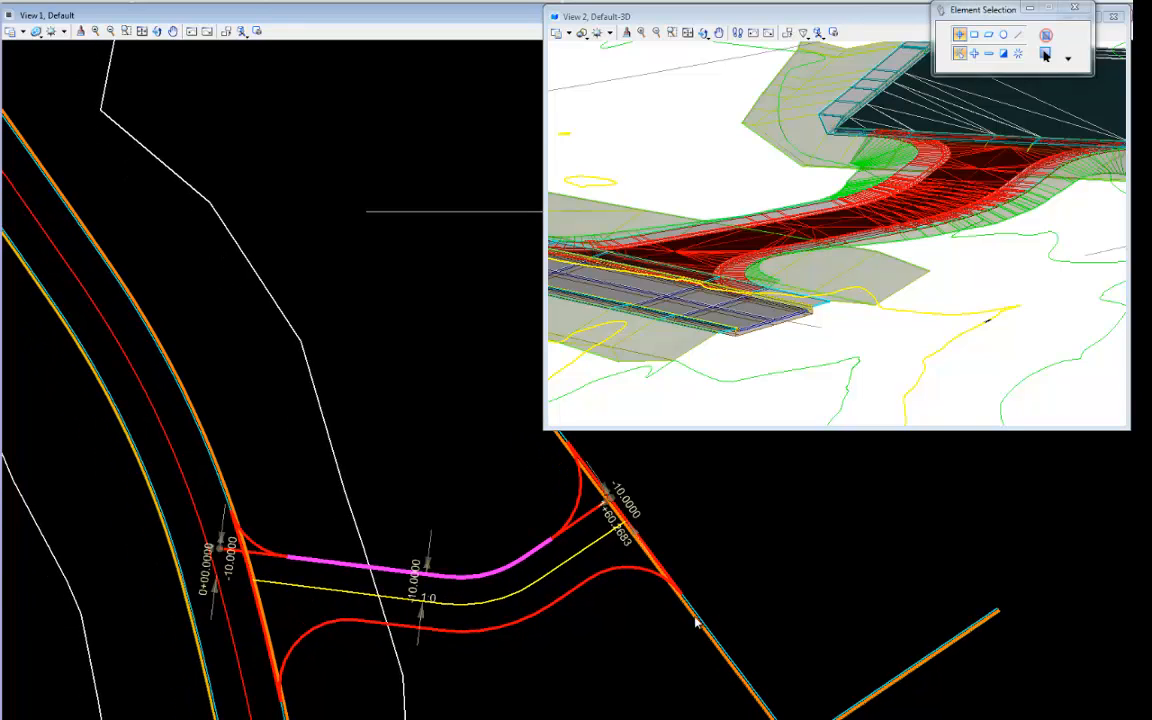
middle_click_drag(278, 625, 321, 411)
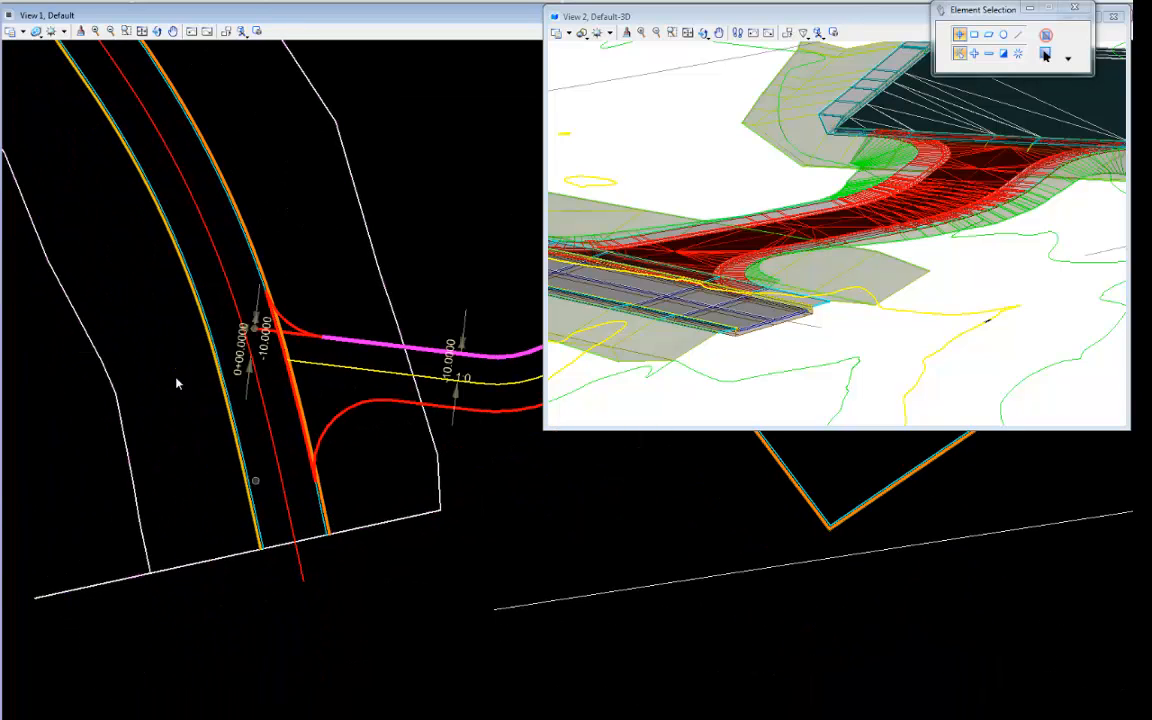
left_click(87, 589)
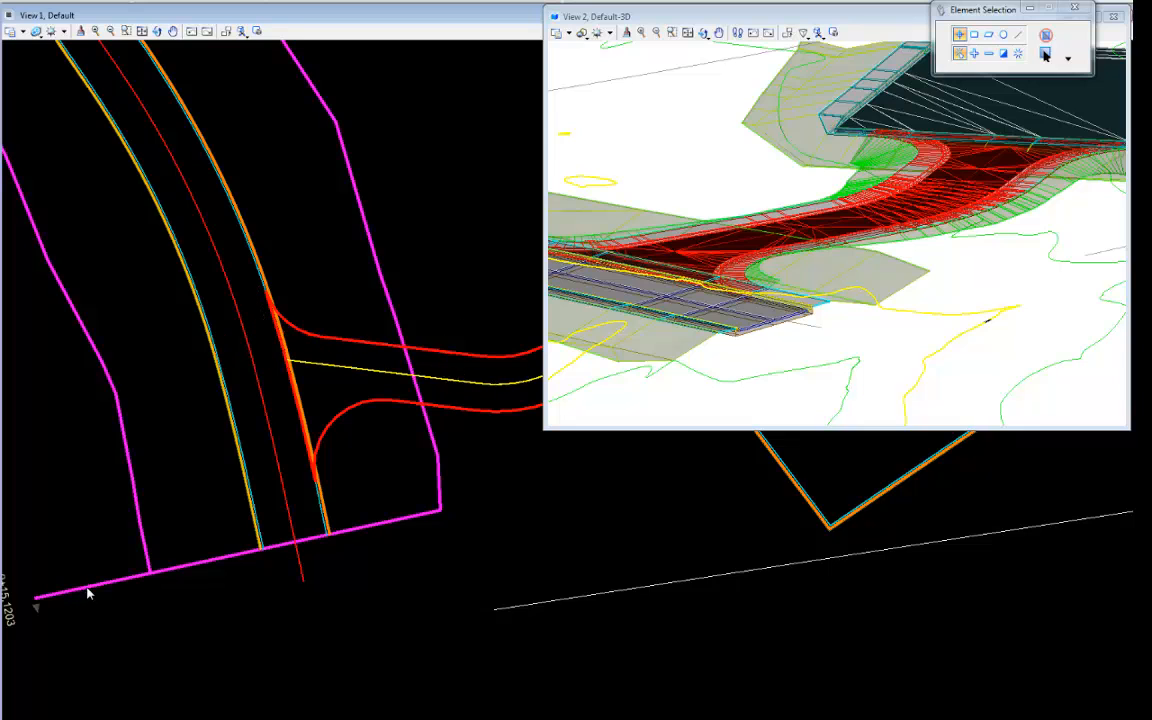
mouse_move(87, 592)
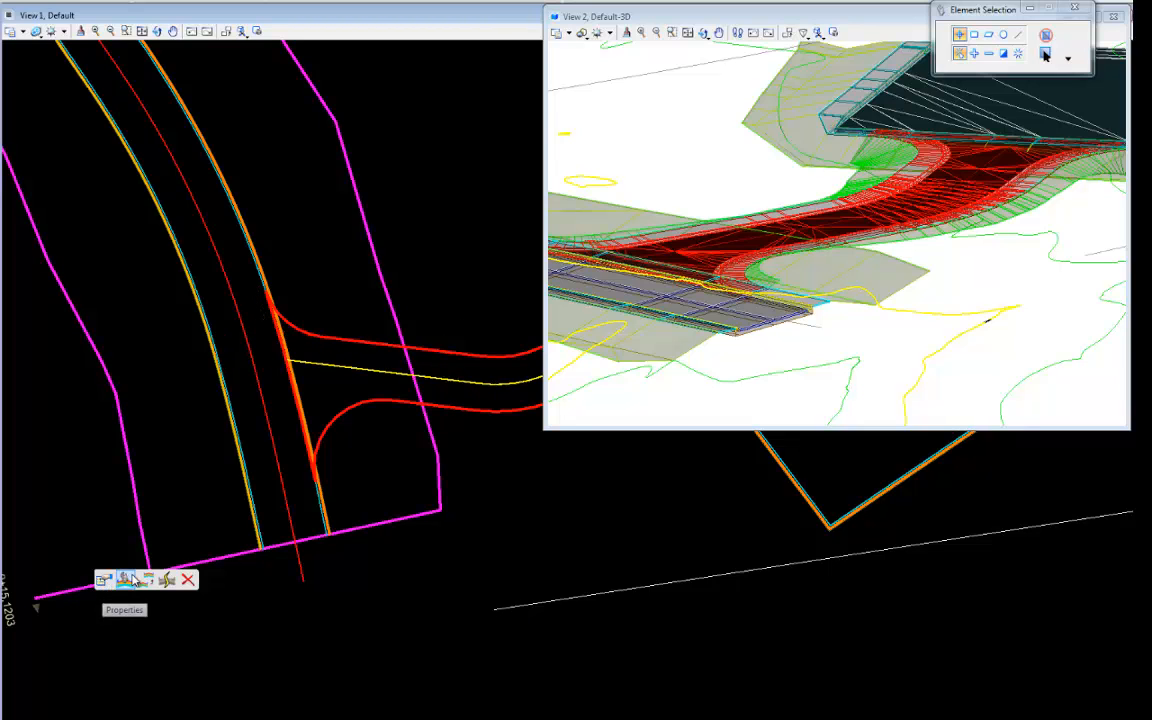
left_click(148, 580)
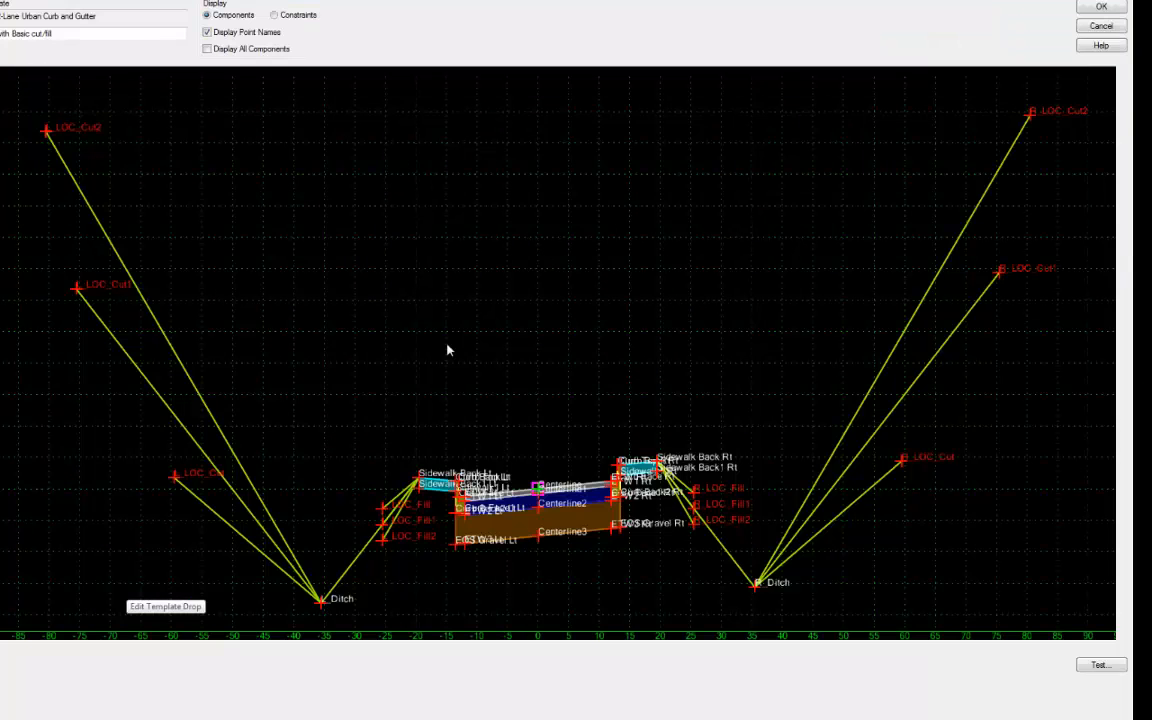
Set the horizontal constraint of point ETW Rt to 24 in the template drop and accept the edited template
mouse_move(611, 486)
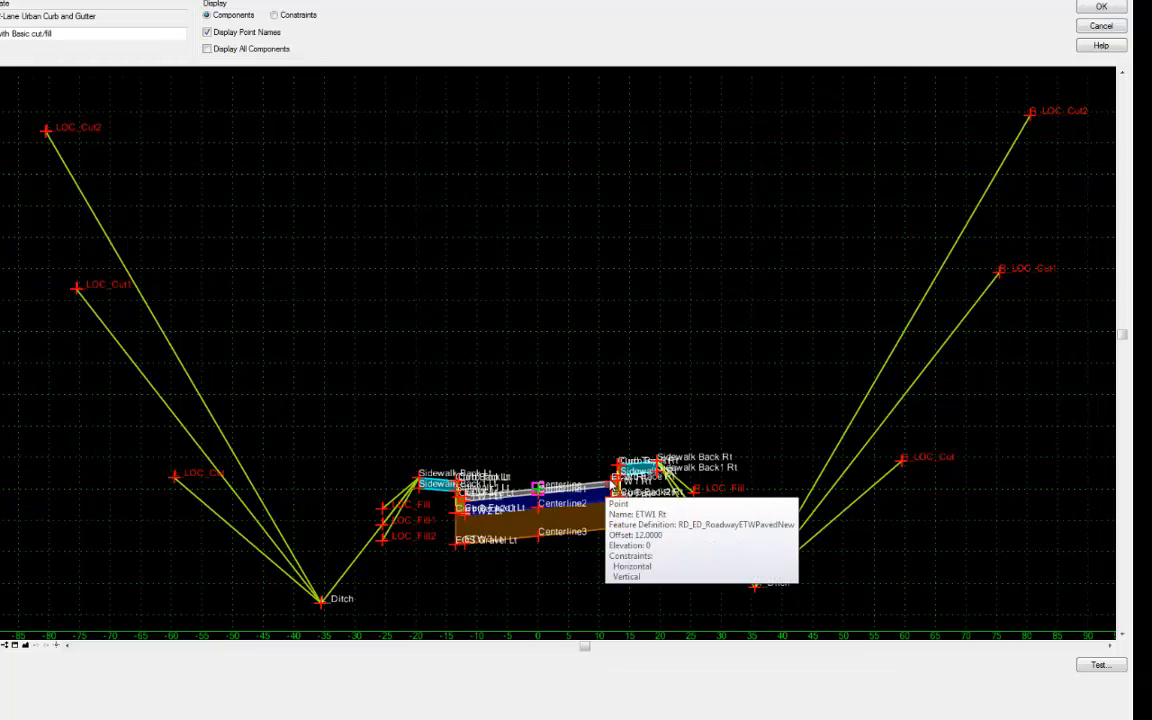
double_click(611, 486)
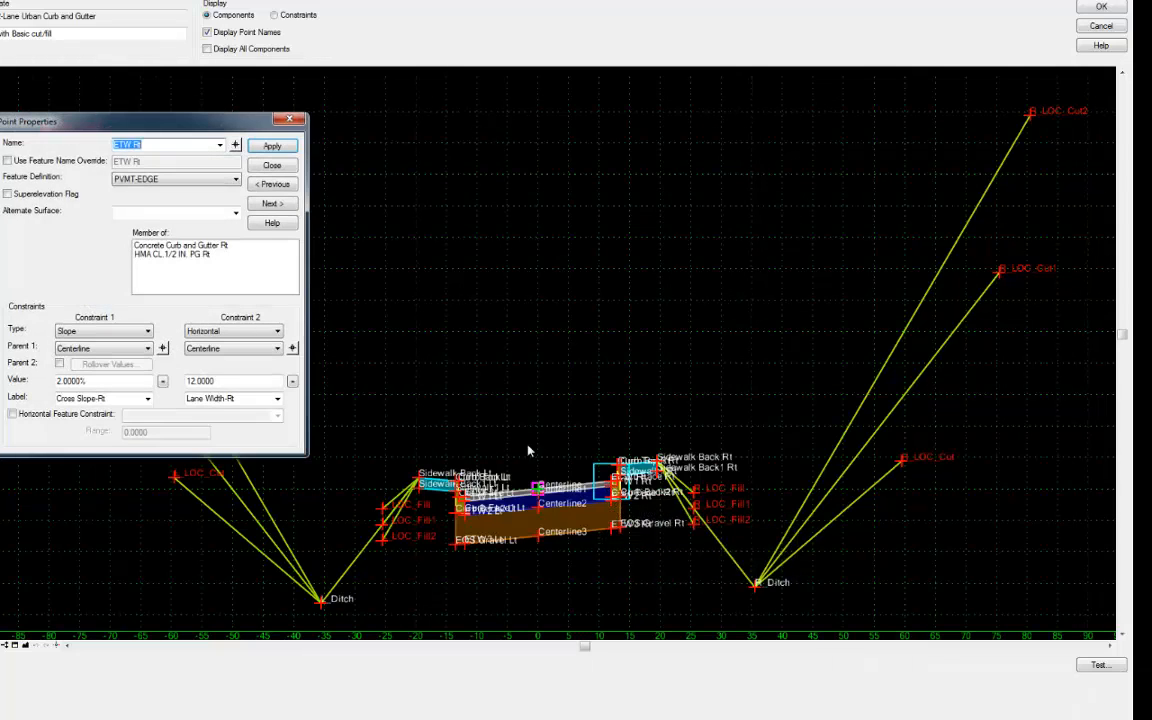
left_click_drag(234, 381, 172, 383)
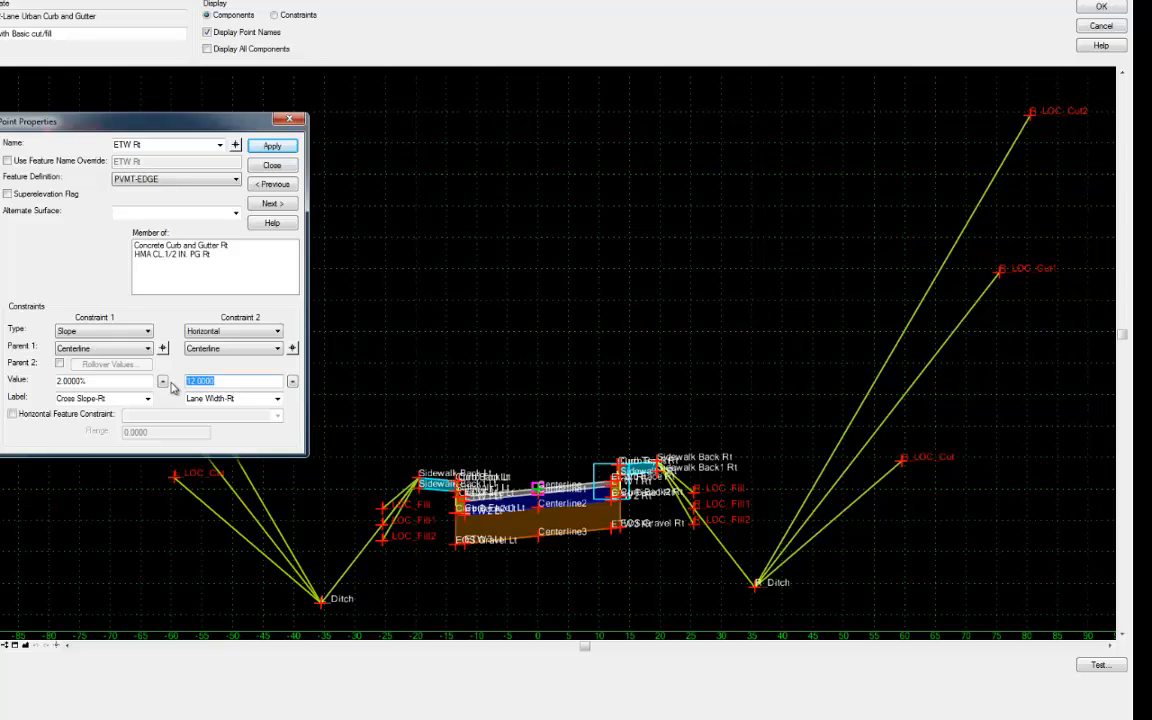
type("24")
key("Tab")
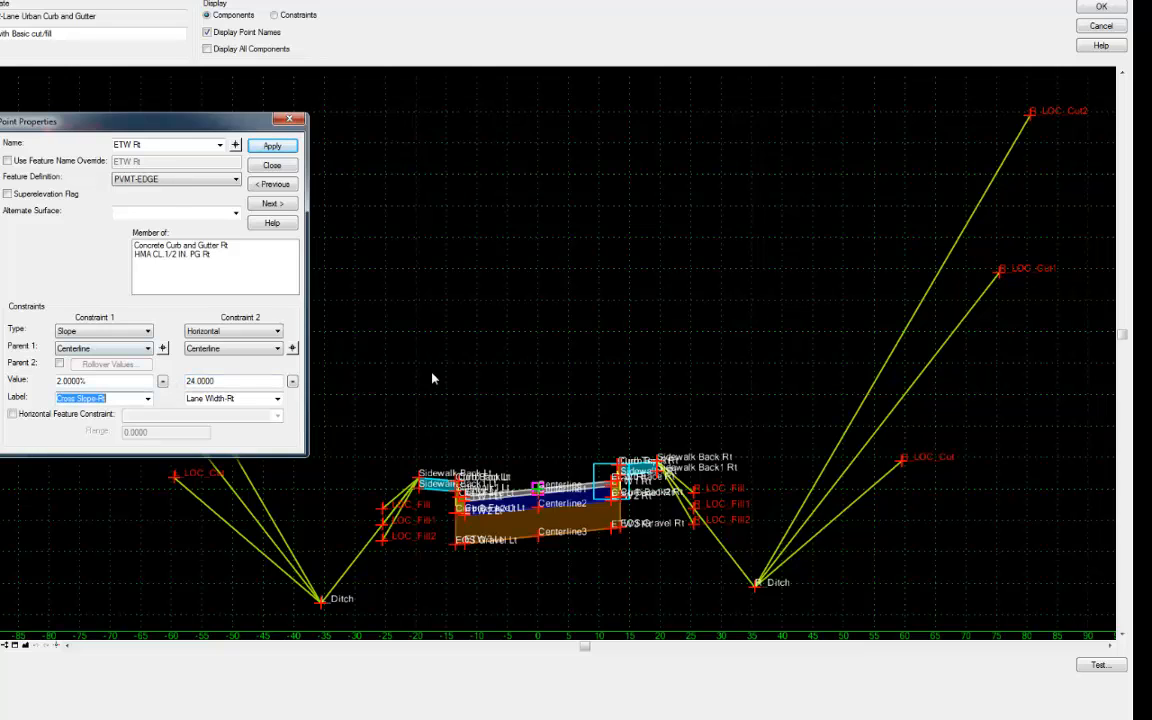
left_click(268, 146)
left_click(270, 165)
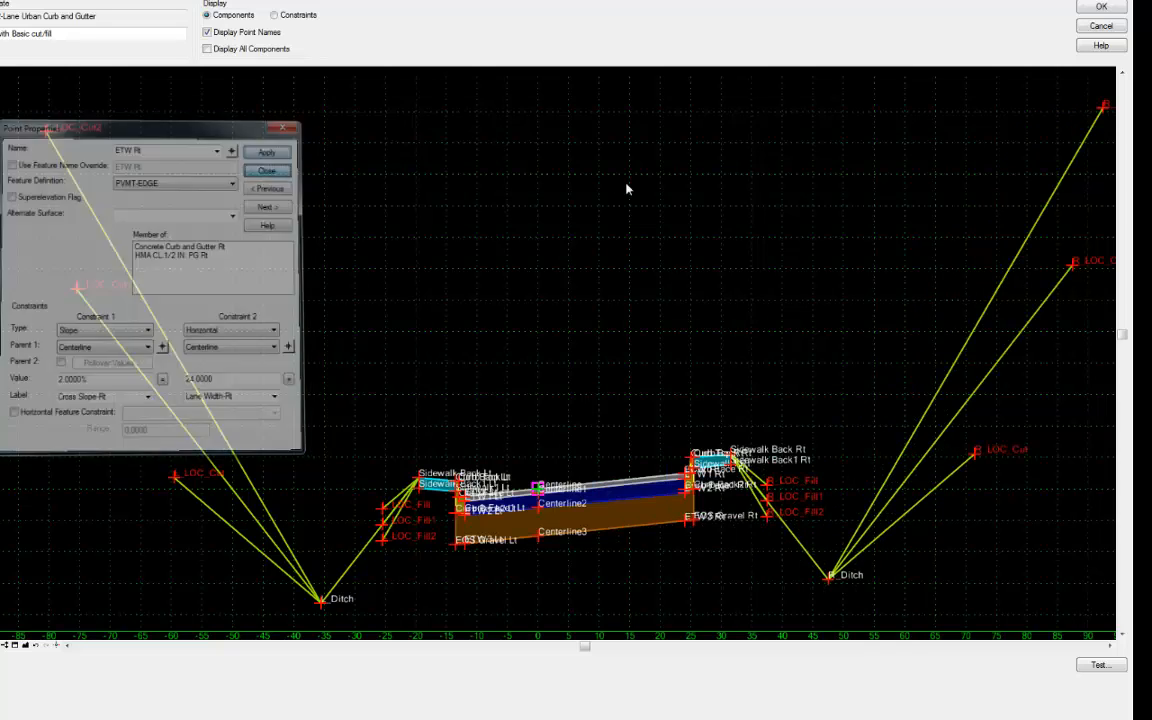
left_click(1101, 8)
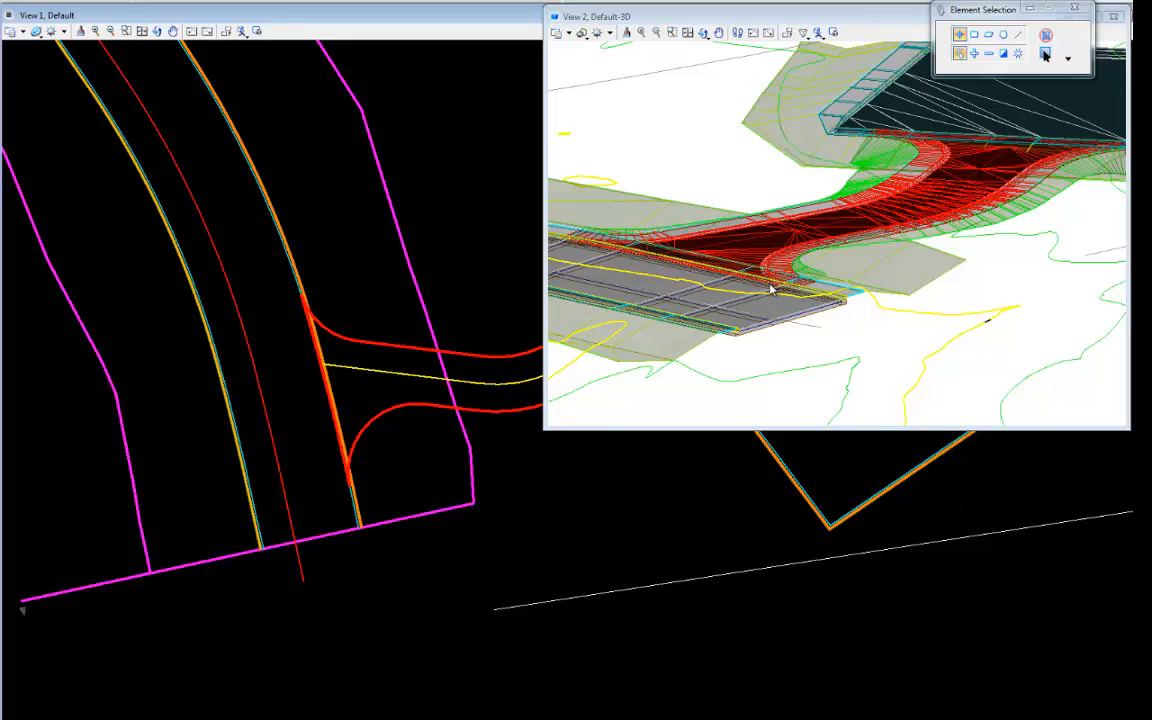
scroll(771, 288, "up", 2)
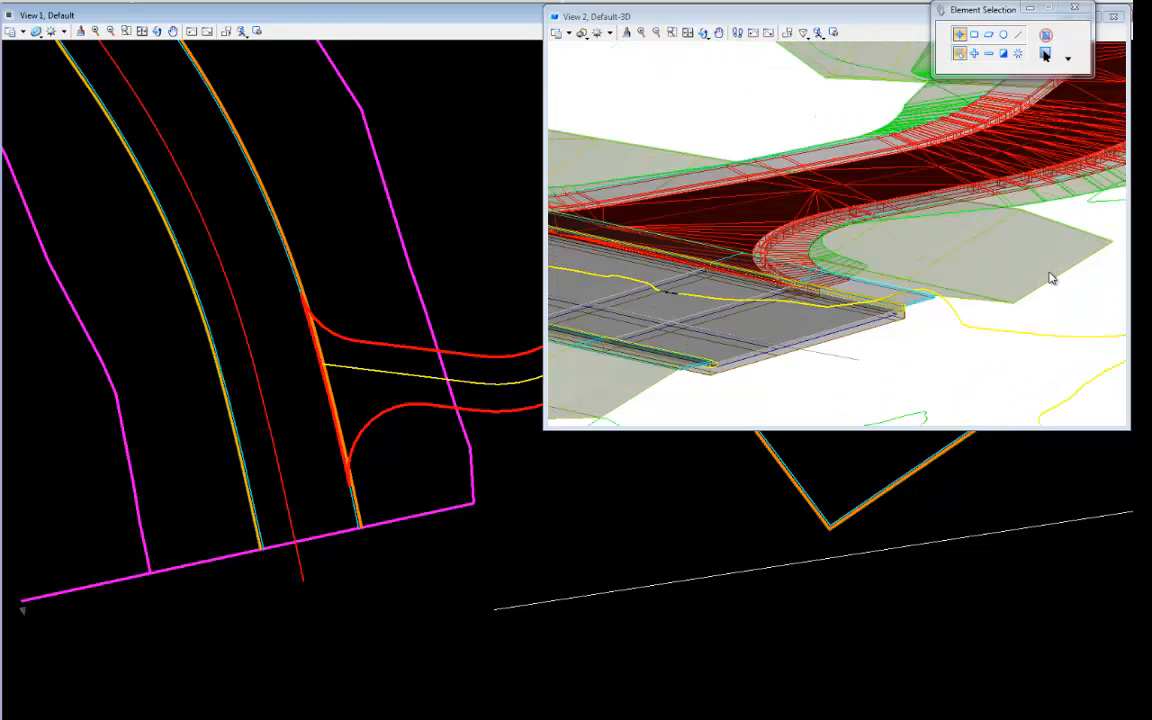